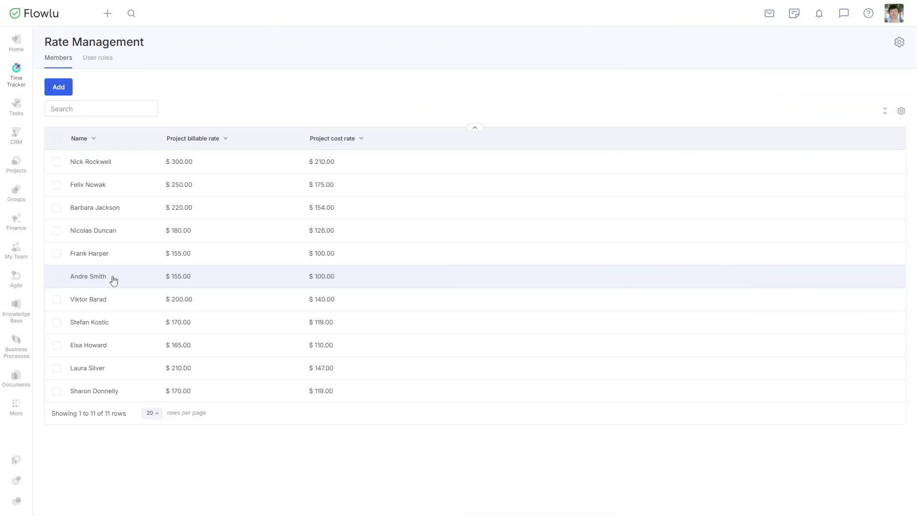
click(113, 280)
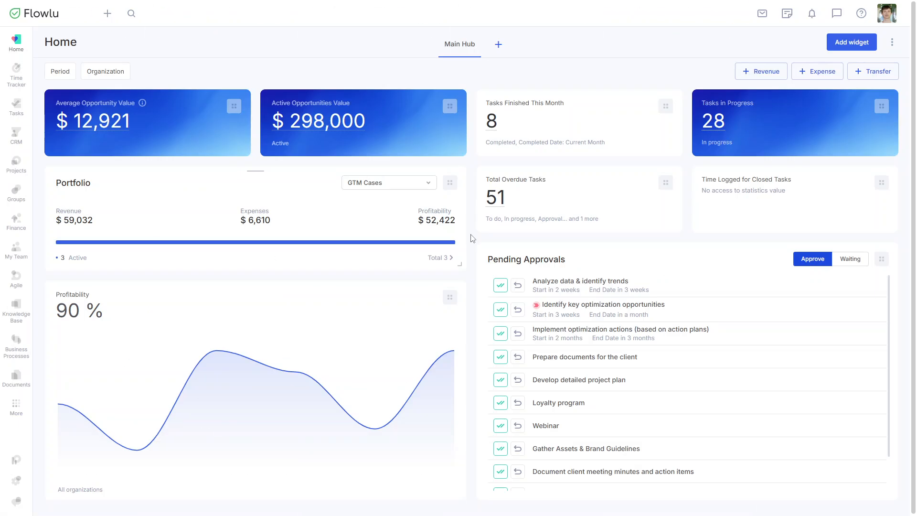
Open the Time Tracker add-on's module settings from the installed apps and view its roles and permissions.
click(887, 14)
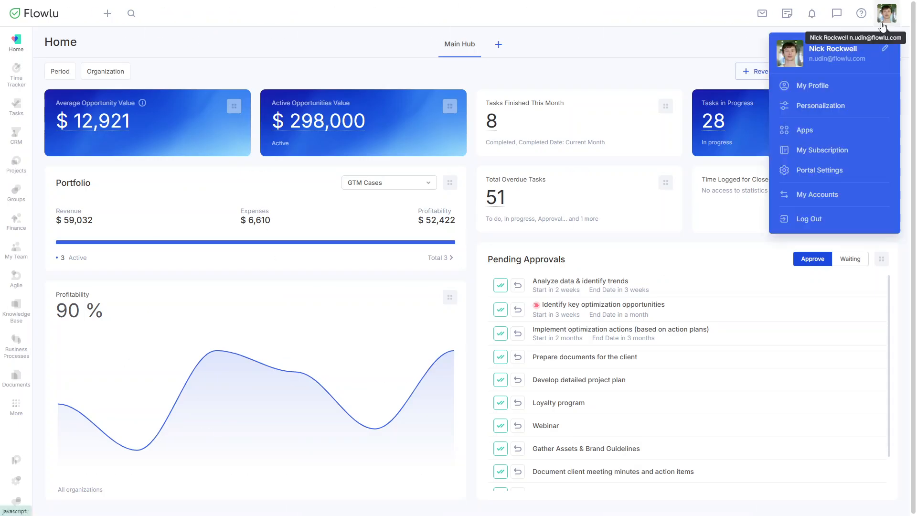
click(824, 129)
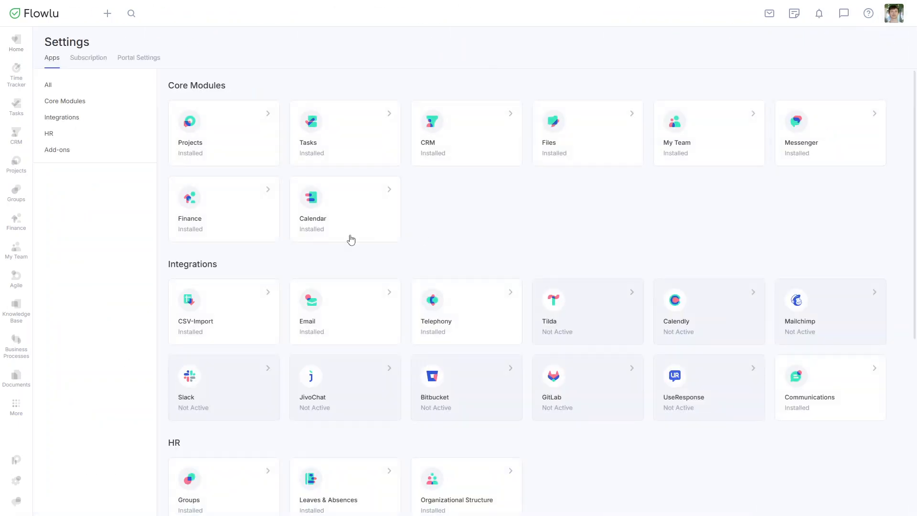
click(112, 160)
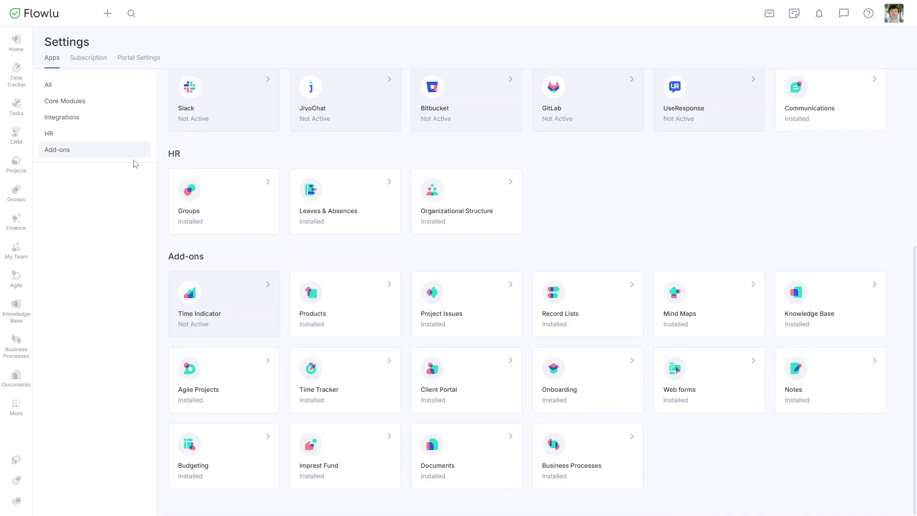
click(328, 406)
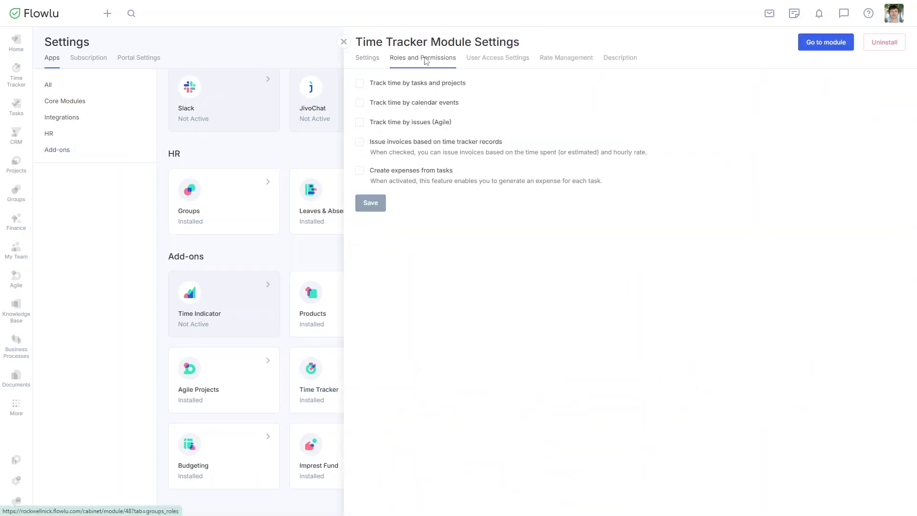
click(423, 58)
click(470, 147)
click(452, 188)
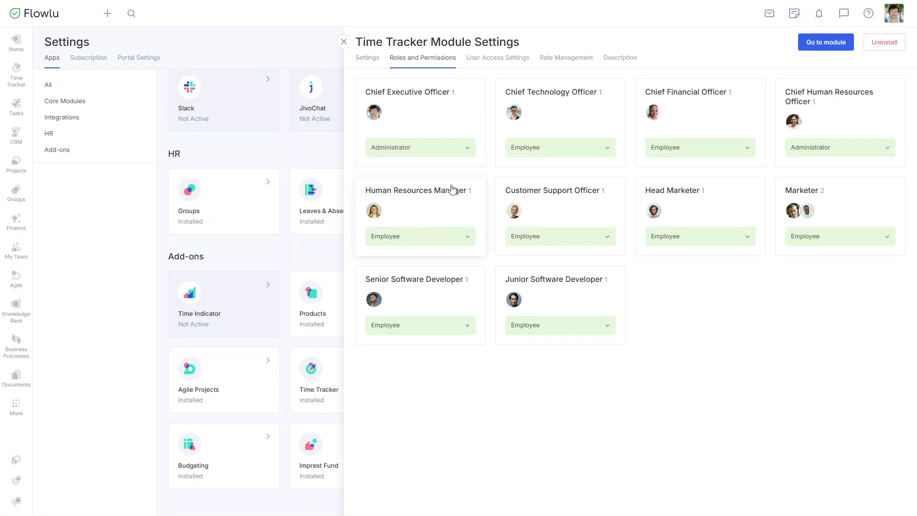
Enable time tracking by tasks and projects, by calendar events, and by issues (Agile) in the module settings.
click(366, 59)
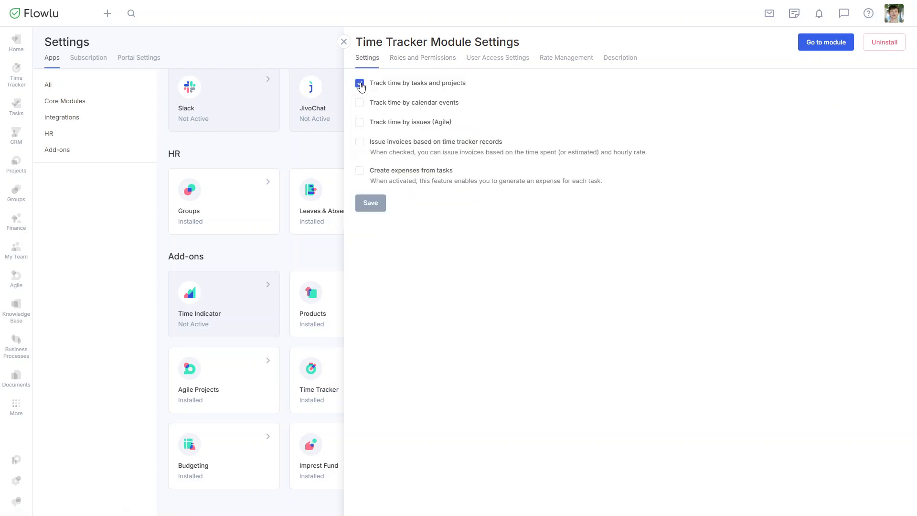
click(360, 106)
click(360, 124)
Enable issuing invoices based on time tracker records and review the billable rate, time, sorting and item name options.
click(360, 142)
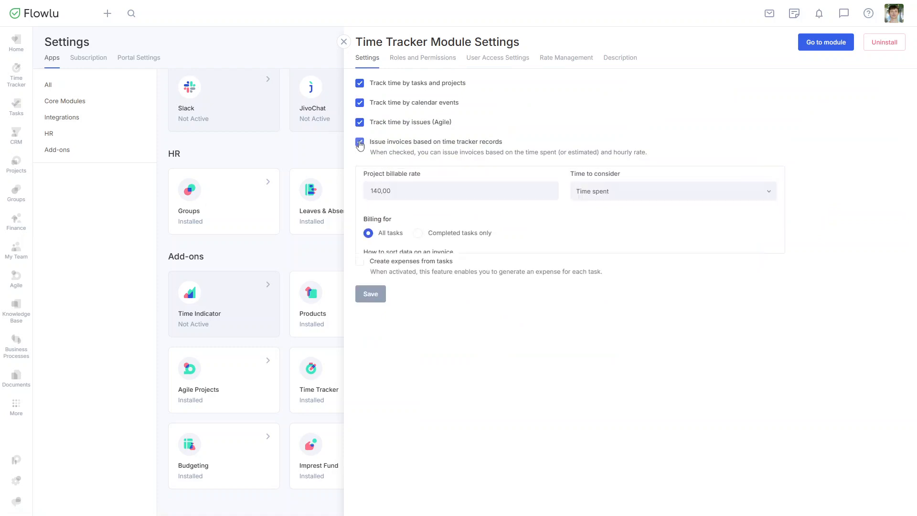
click(494, 194)
click(637, 200)
click(638, 204)
click(551, 277)
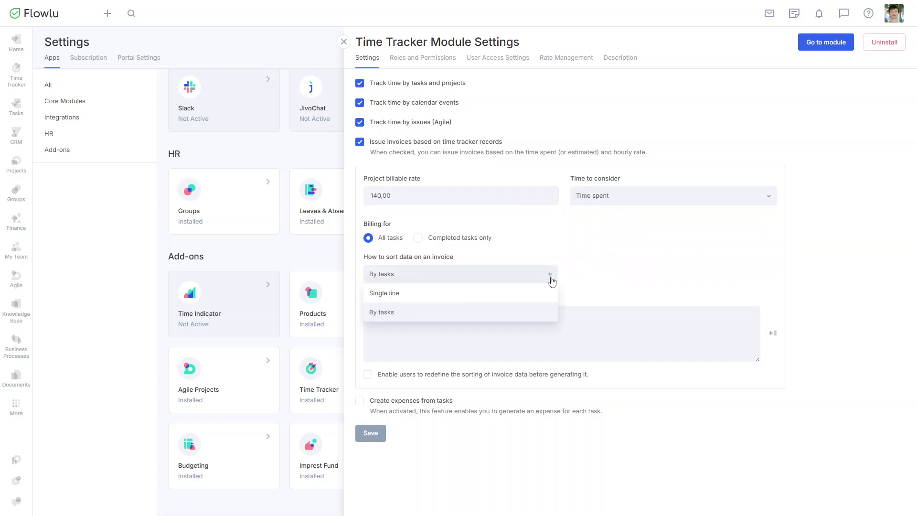
click(549, 279)
click(772, 335)
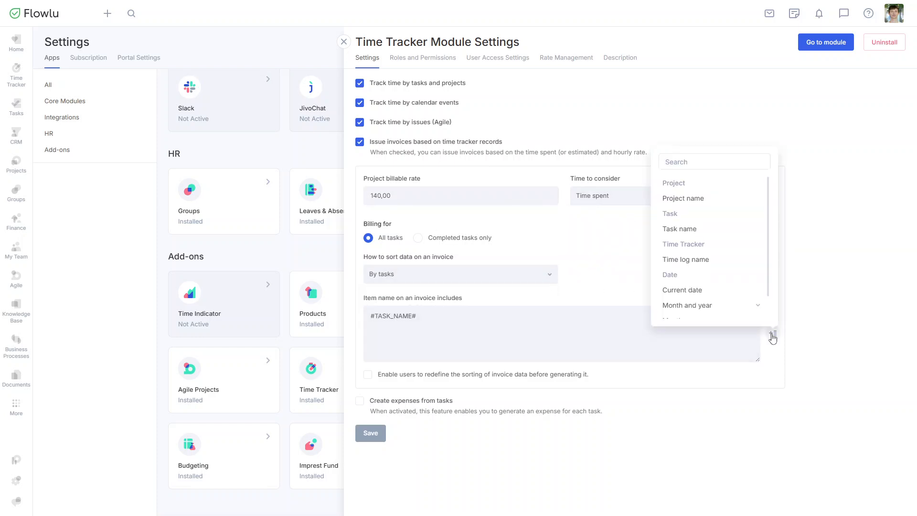
click(772, 335)
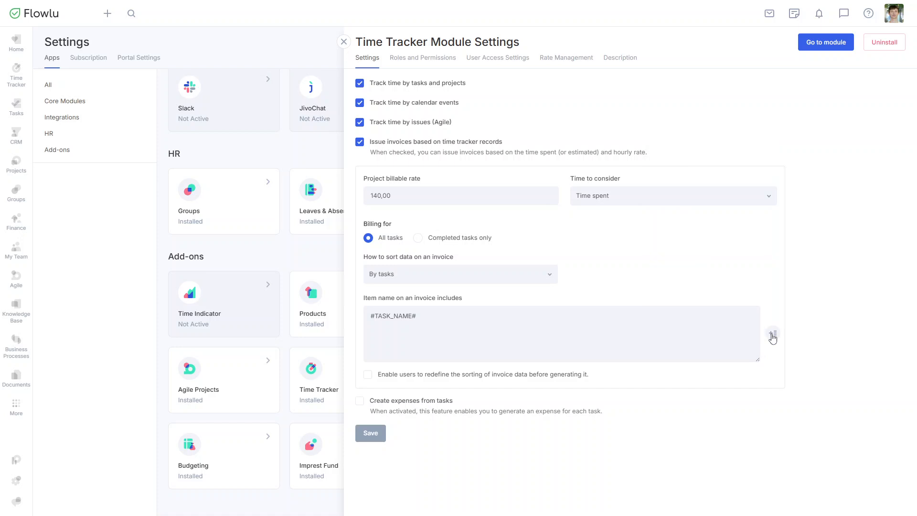
Enable creating expenses from tasks, leave tax assessment on, and save the Time Tracker module settings.
click(360, 402)
scroll(361, 407, down, 1)
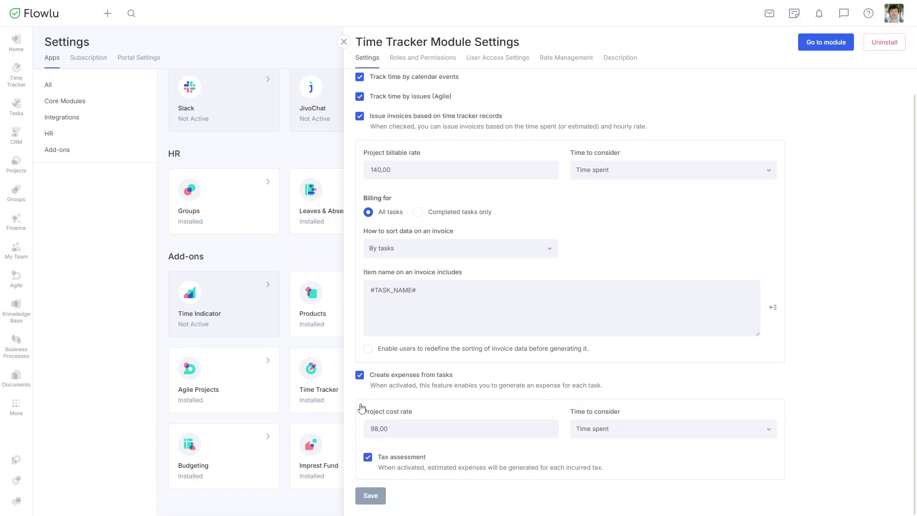
click(543, 425)
click(639, 430)
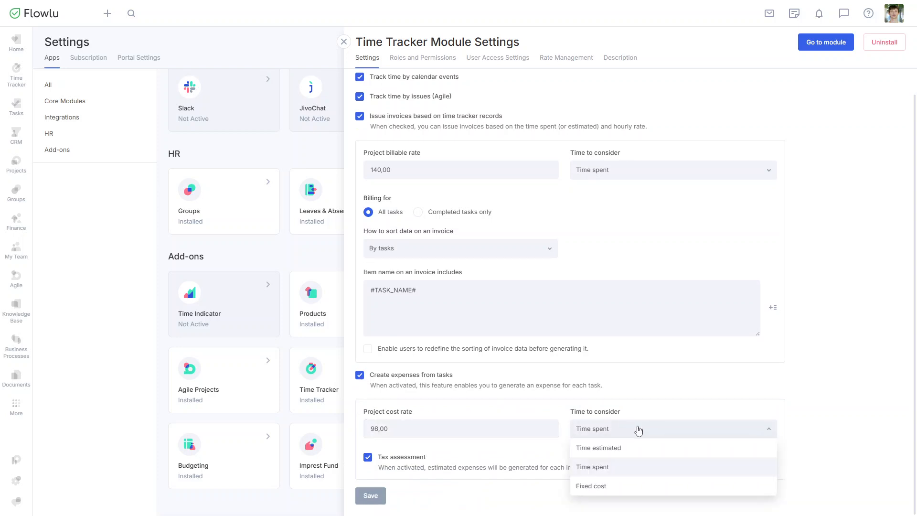
click(638, 430)
click(368, 458)
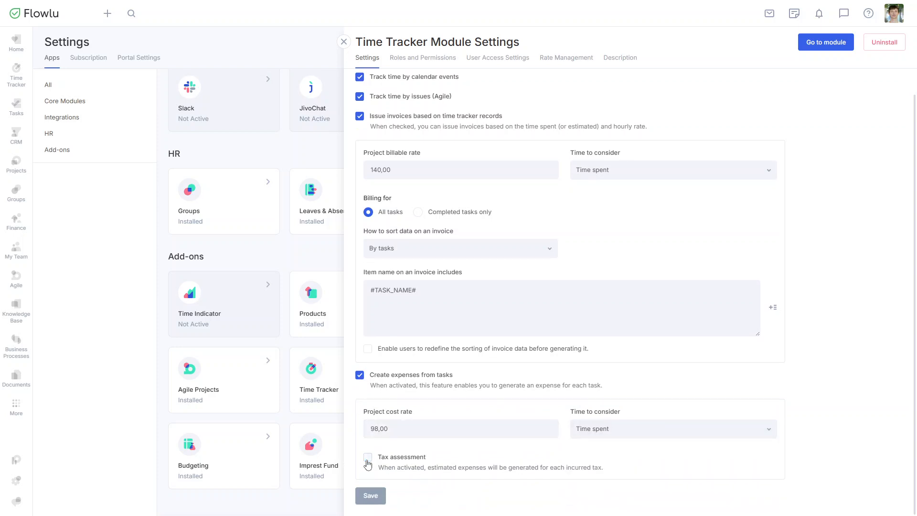
click(367, 459)
click(376, 497)
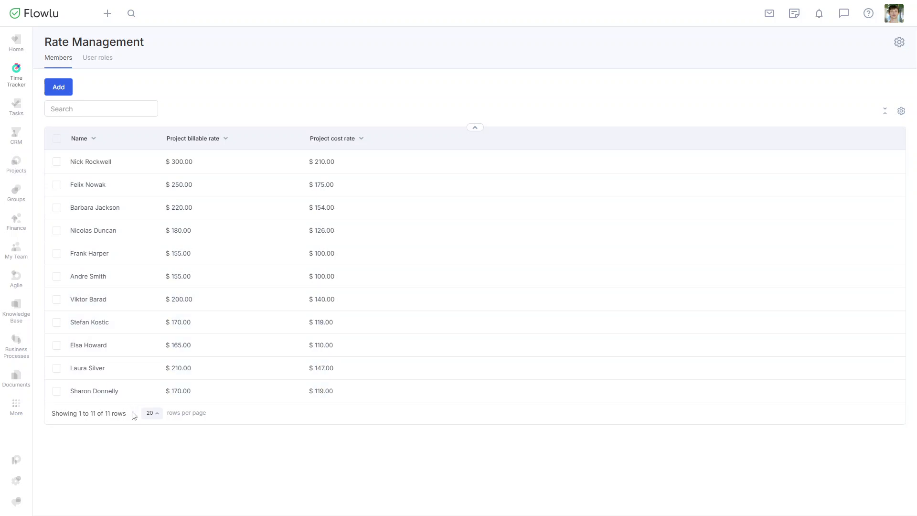
View the employee, billable rate and cost rate fields of a new member rate in Rate Management and close it unsaved.
mouse_move(19, 84)
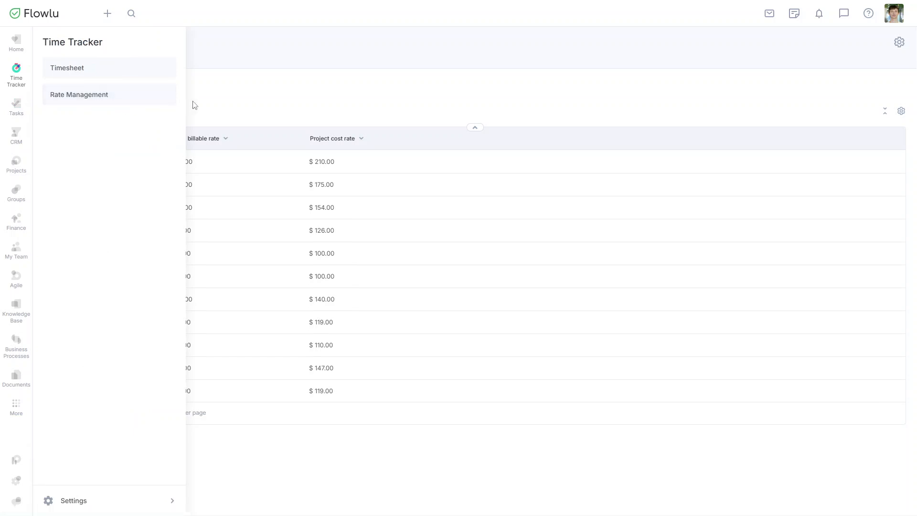
click(58, 86)
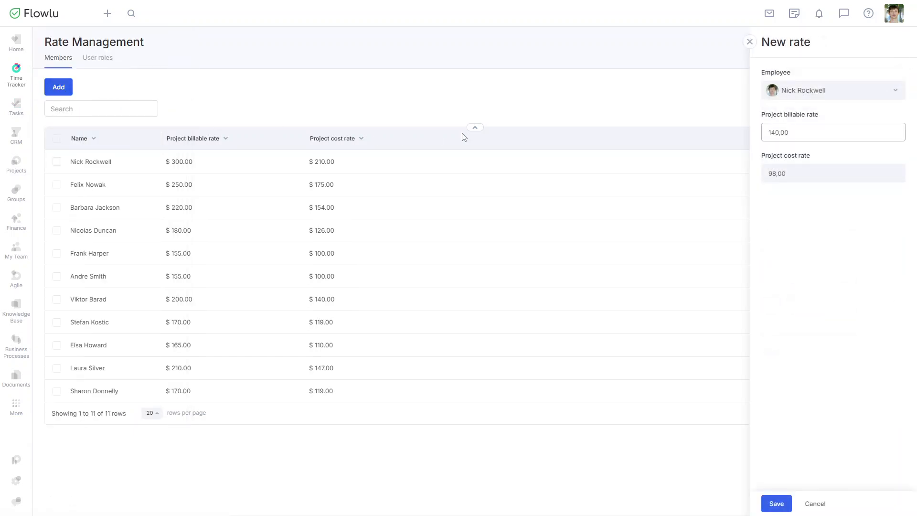
click(892, 93)
click(893, 93)
click(871, 129)
click(857, 171)
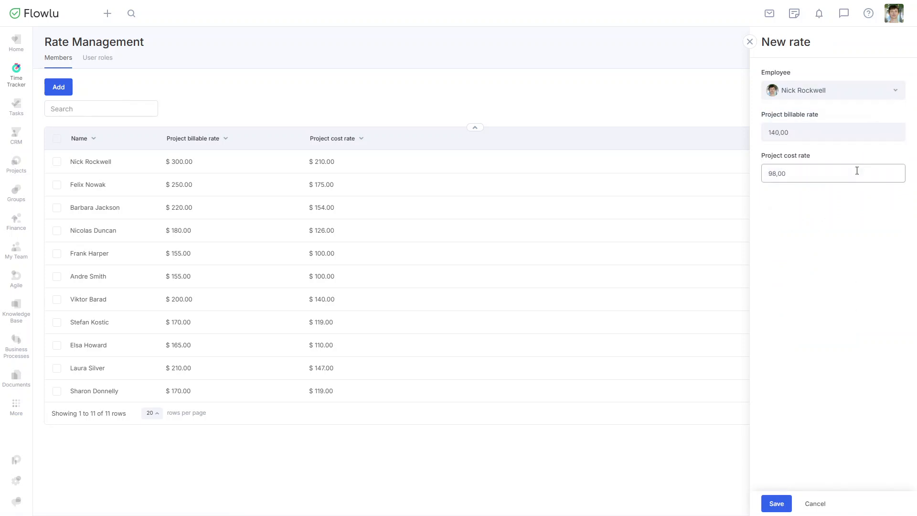
key(Escape)
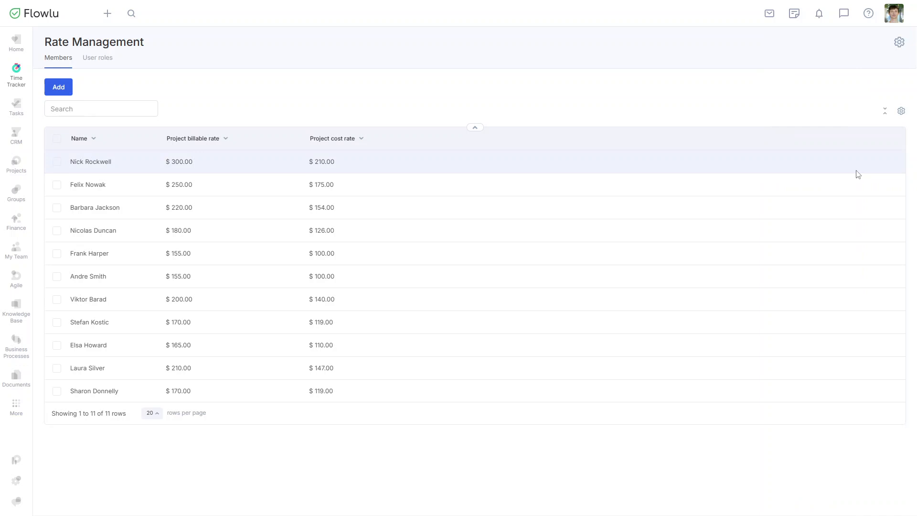
View the existing billable and cost rates of two members in the list and close the rate form.
click(97, 304)
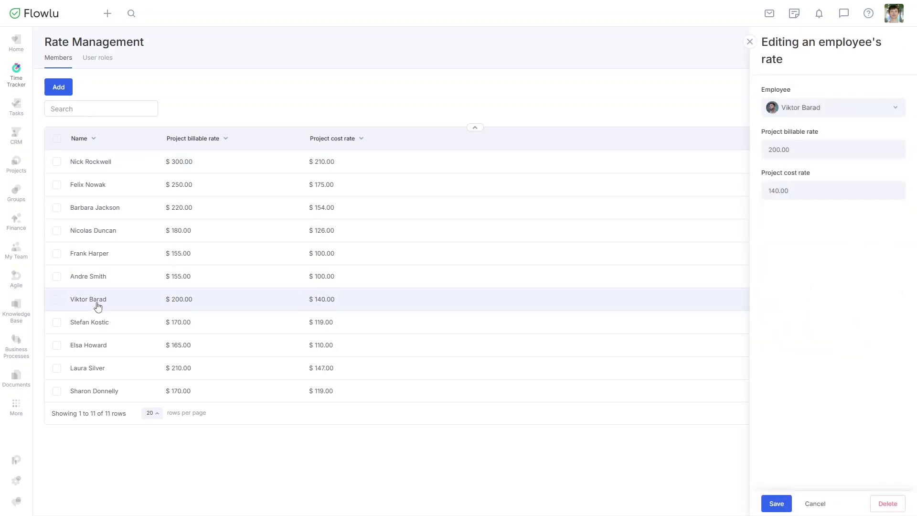
click(97, 323)
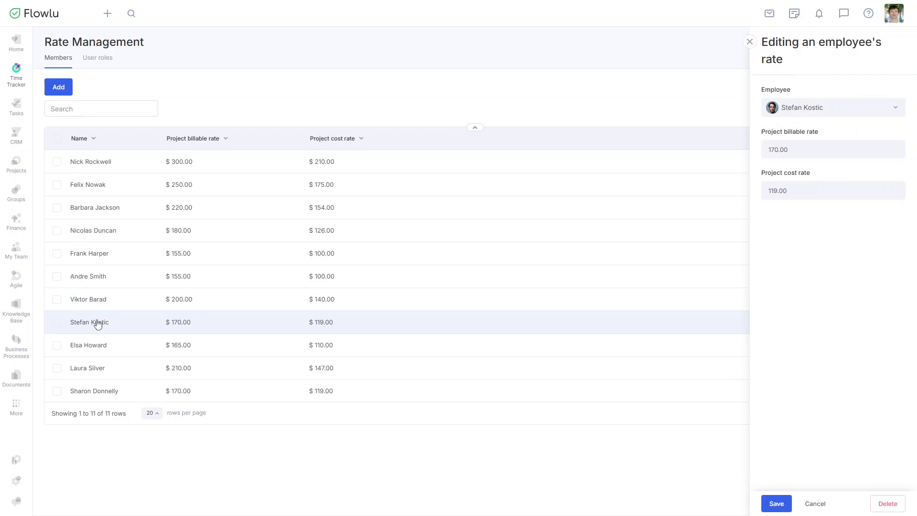
key(Escape)
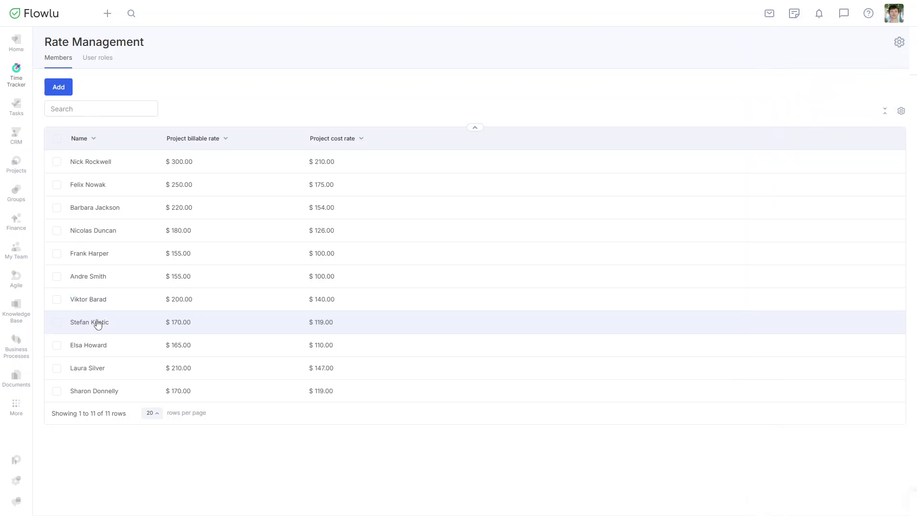
View the rates set per user role, including those of the Senior and Junior Software Developer roles.
click(107, 60)
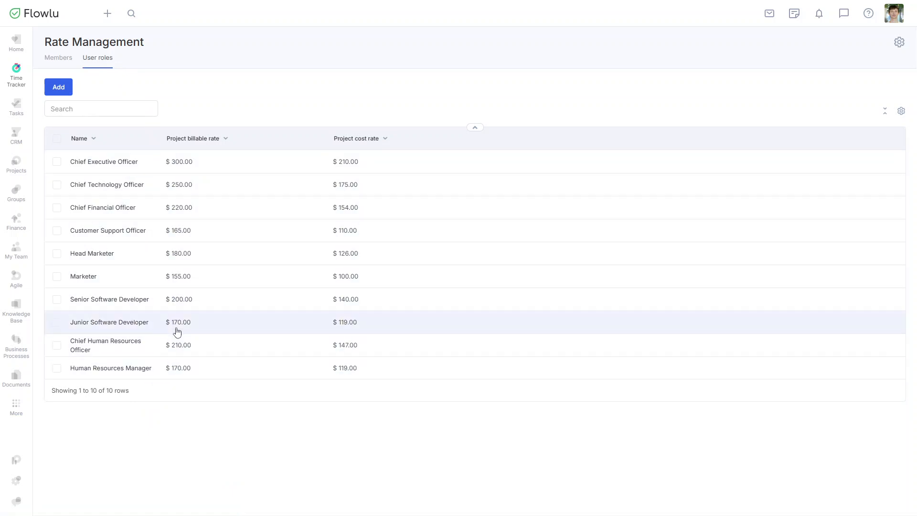
click(183, 301)
click(185, 316)
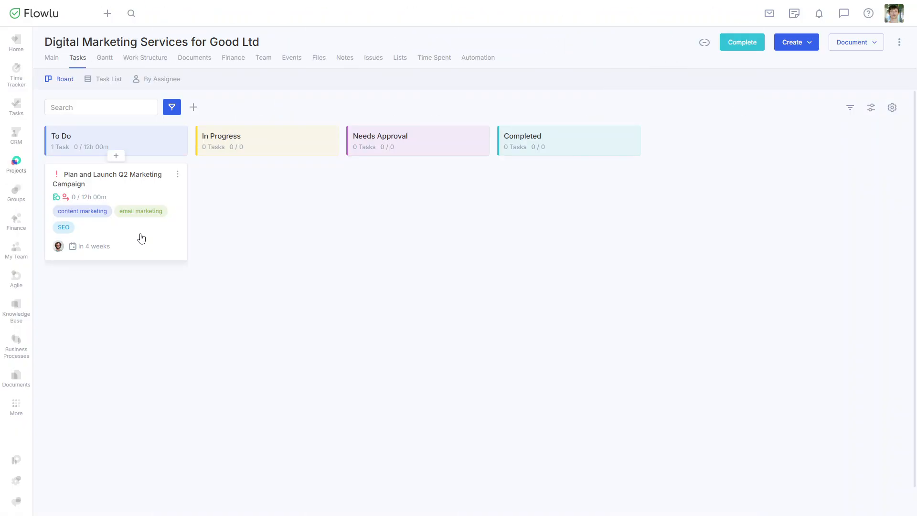
Open the "Plan and Launch Q2 Marketing Campaign" task and set the customer-paid hourly rate to 1200.
click(140, 238)
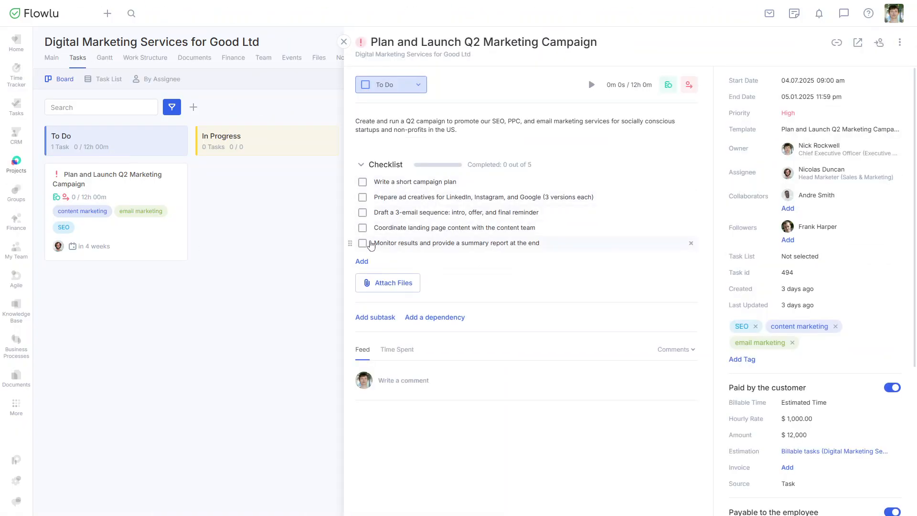
scroll(720, 344, down, 1)
scroll(720, 344, down, 2)
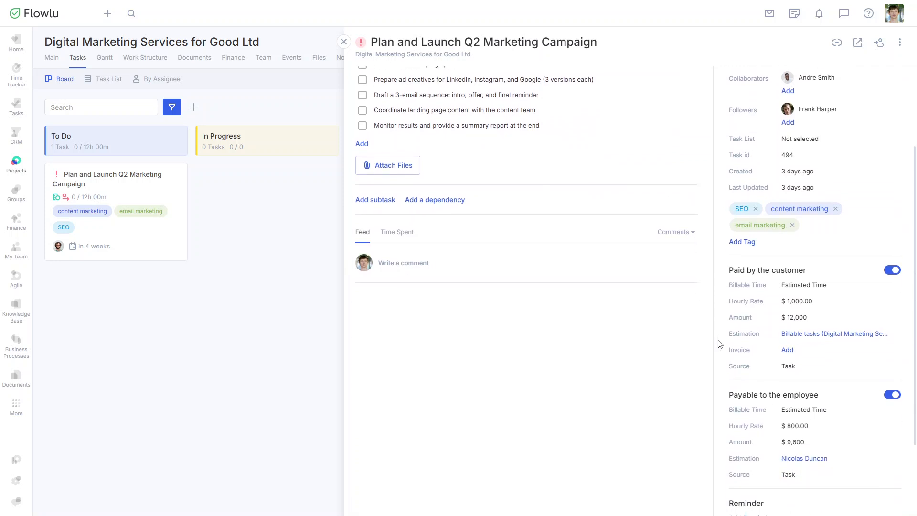
click(821, 297)
click(796, 296)
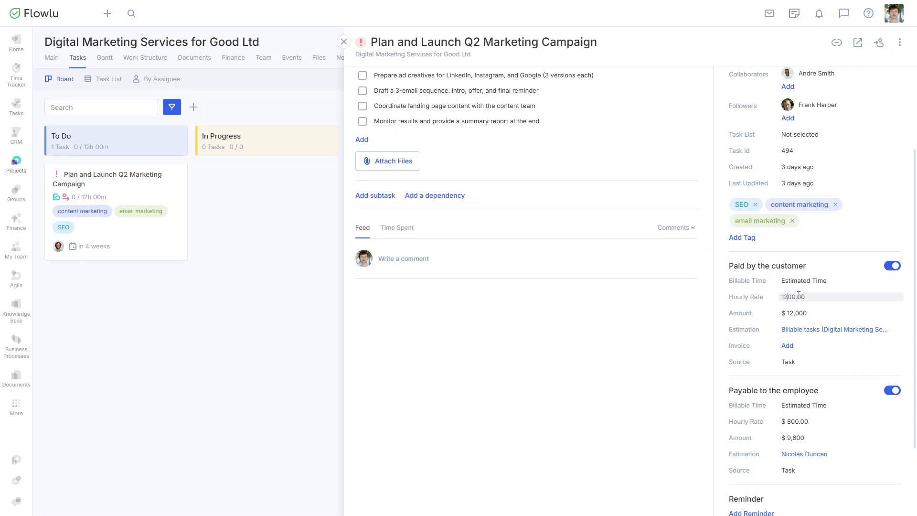
key(Return)
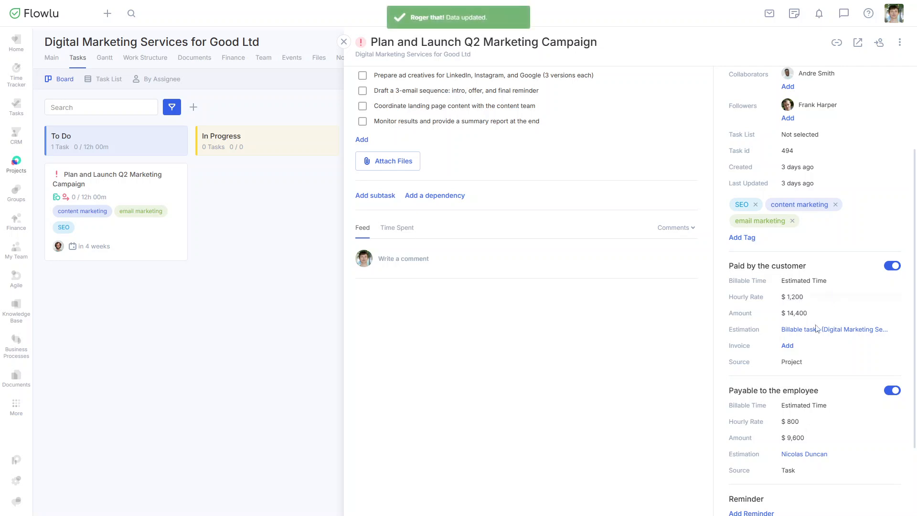
Set the hourly rate payable to the employee to 1000 in the same task.
click(811, 420)
text(1,)
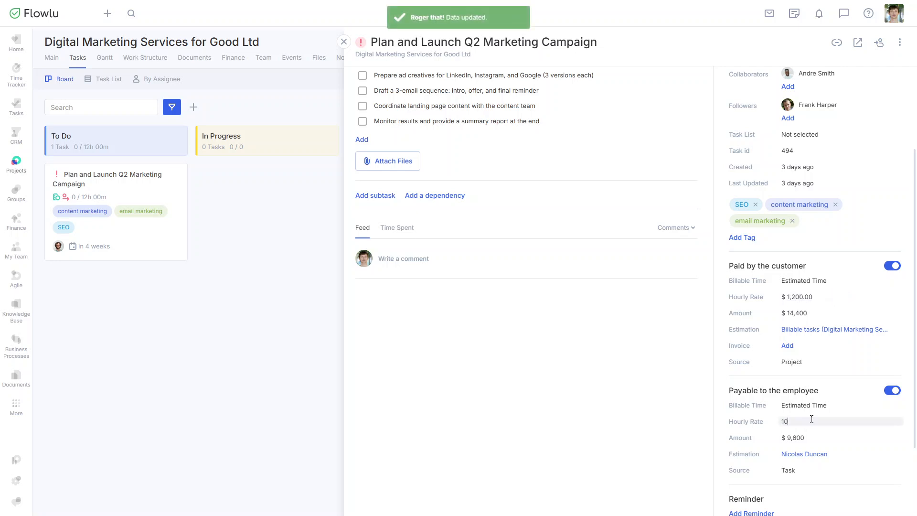
text(000)
key(Return)
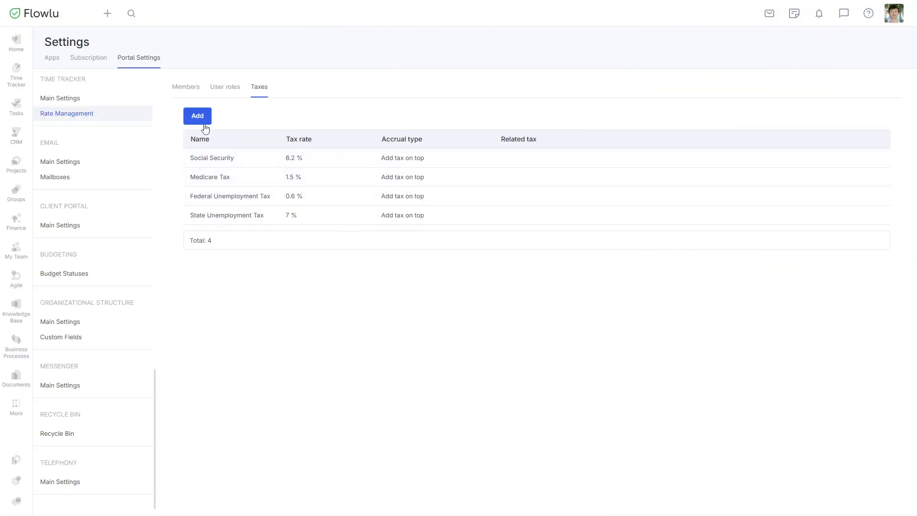
Create a tax named "Insurance" with a 4% rate and the accrual type "Include tax in total", and save it.
click(204, 122)
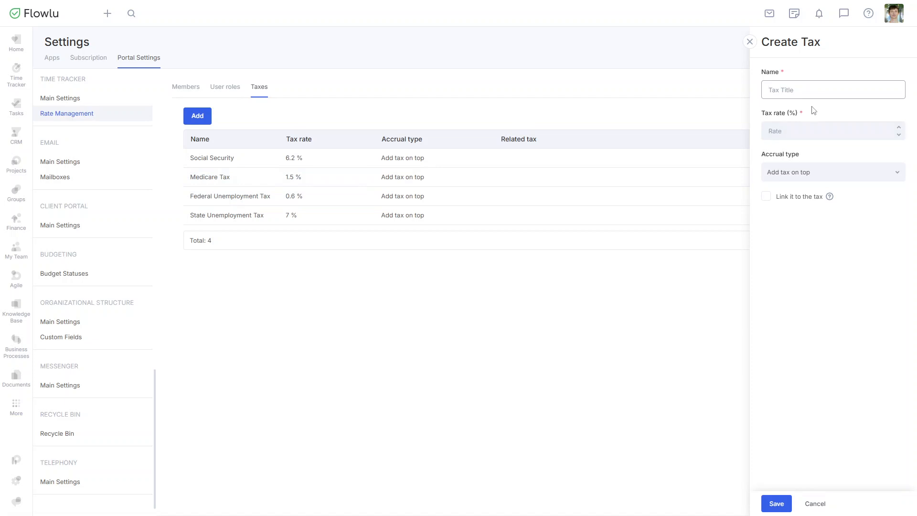
text(In)
click(817, 125)
text(4)
click(820, 156)
click(844, 173)
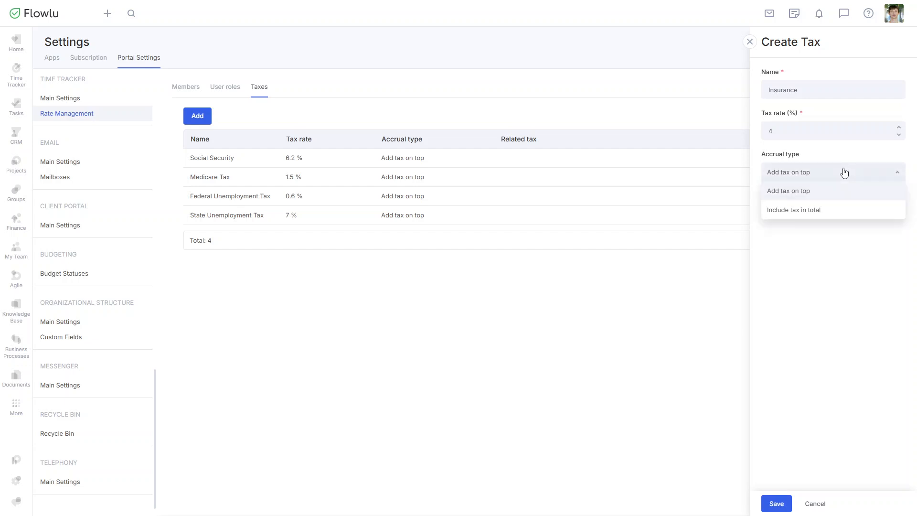
click(845, 215)
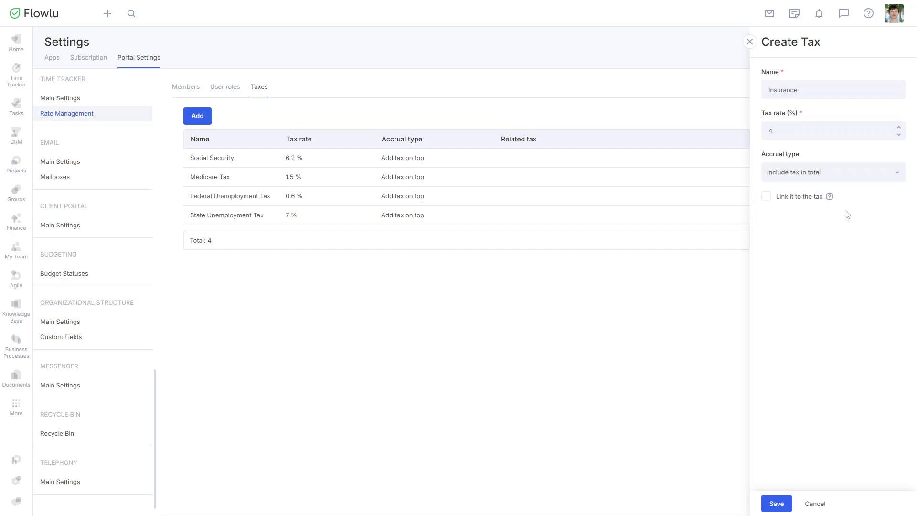
click(774, 503)
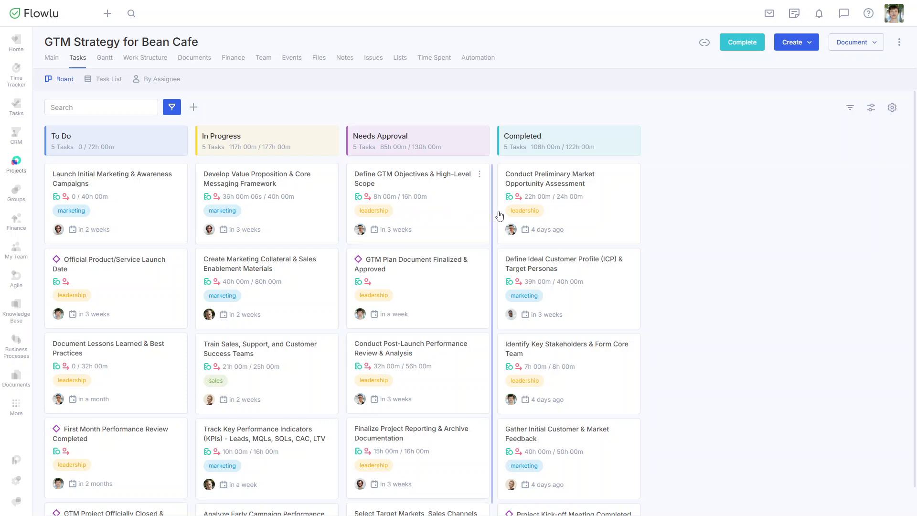
Open the completed "Conduct Preliminary Market Opportunity Assessment" task and review its customer-paid and employee-payable billing details.
click(563, 212)
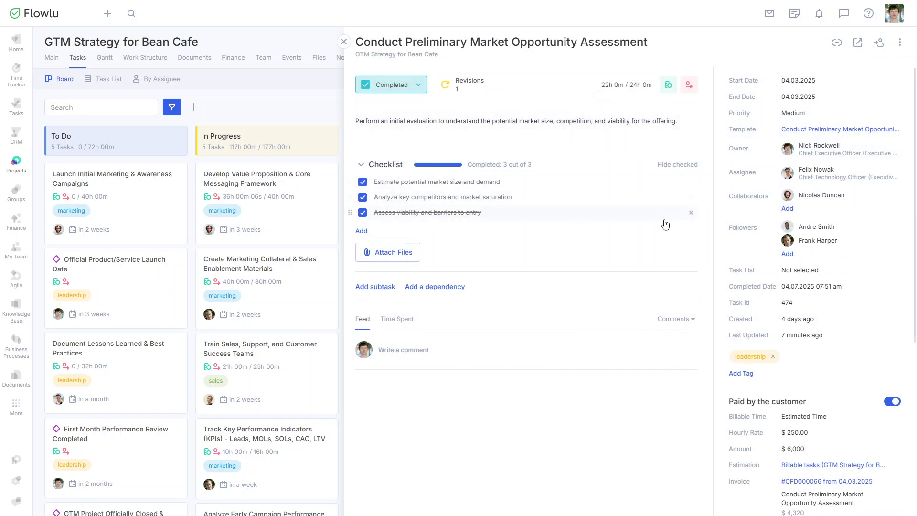
scroll(709, 300, down, 1)
scroll(709, 300, down, 5)
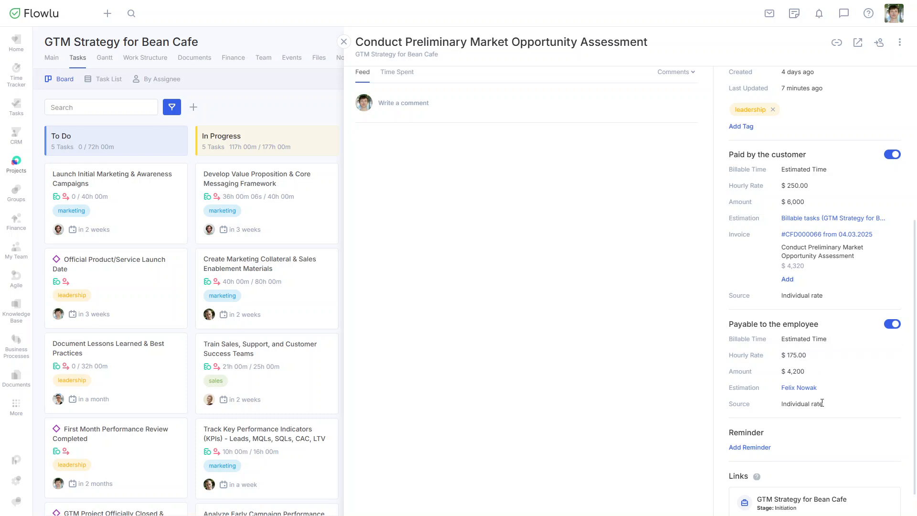
key(Escape)
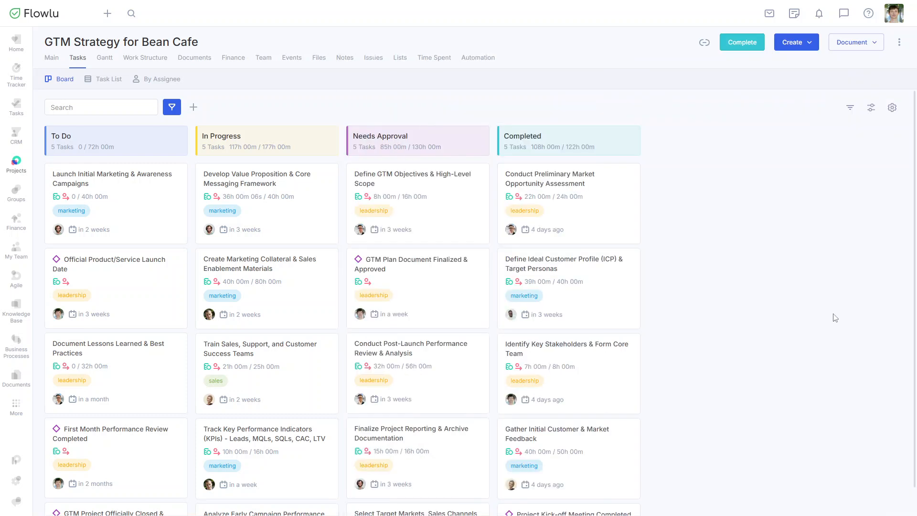
Open the GTM Strategy for Bean Cafe project for editing and examine the customer billing settings, including the billing basis options.
click(899, 44)
click(874, 97)
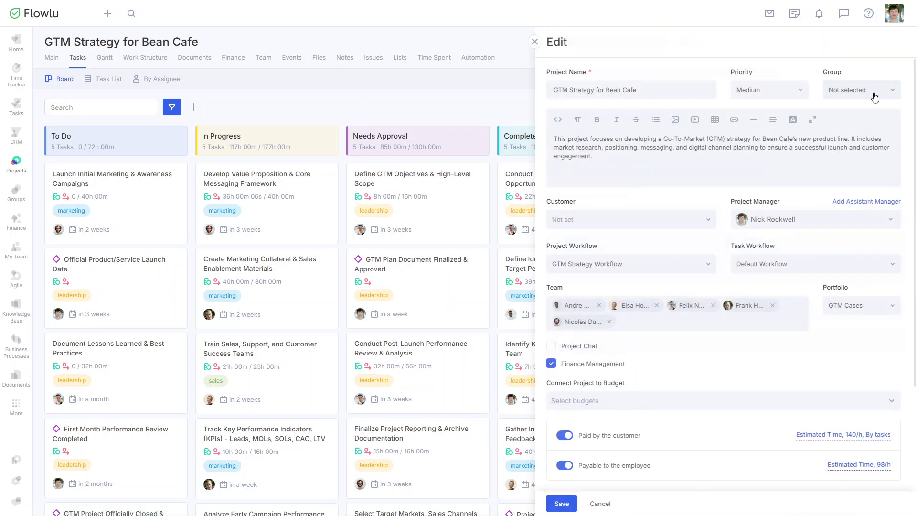
scroll(877, 108, down, 4)
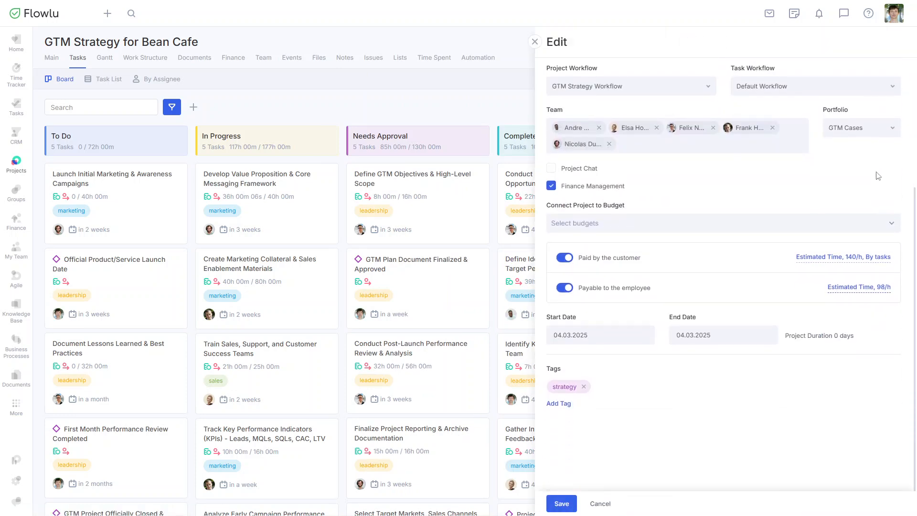
click(853, 258)
scroll(853, 260, down, 1)
click(850, 260)
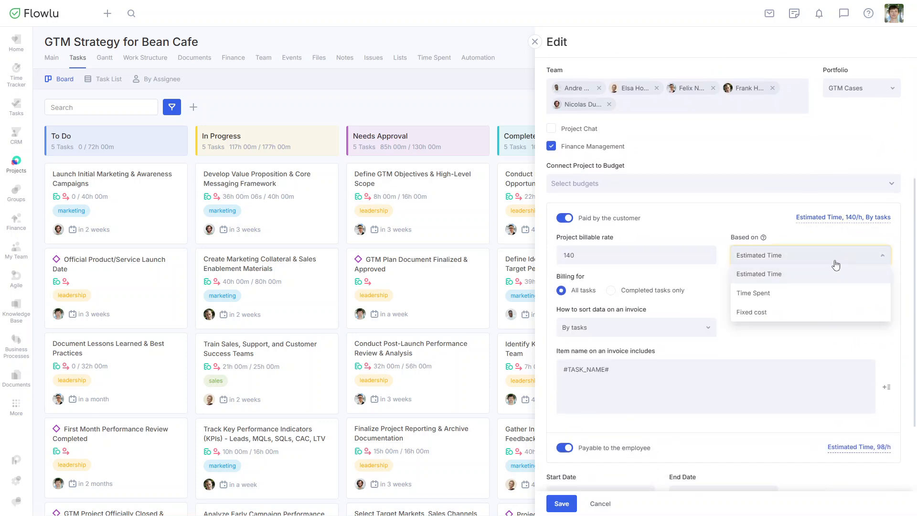
click(813, 340)
scroll(849, 422, down, 1)
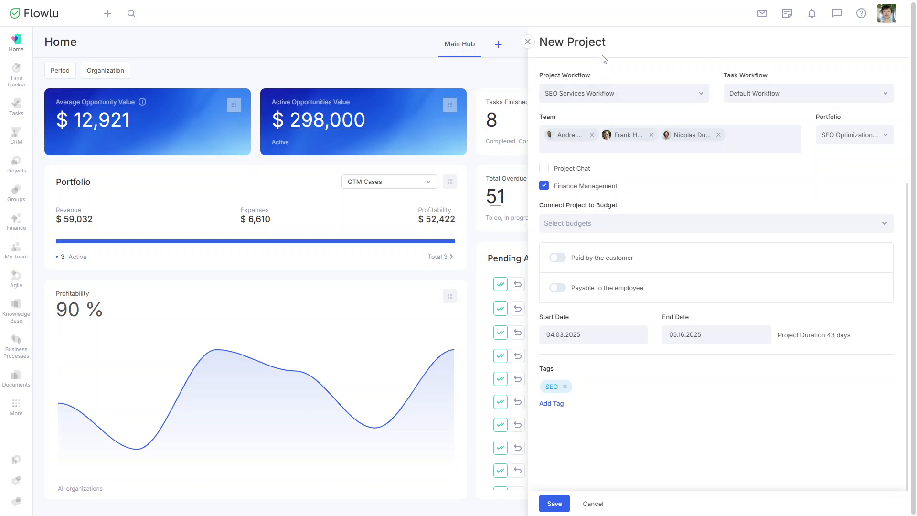
Enable Payable to the employee for the new project based on Estimated Time, set the project cost rate to 100, and save.
click(557, 287)
click(796, 324)
click(786, 345)
drag(682, 329, 542, 331)
text(100)
click(545, 341)
click(554, 503)
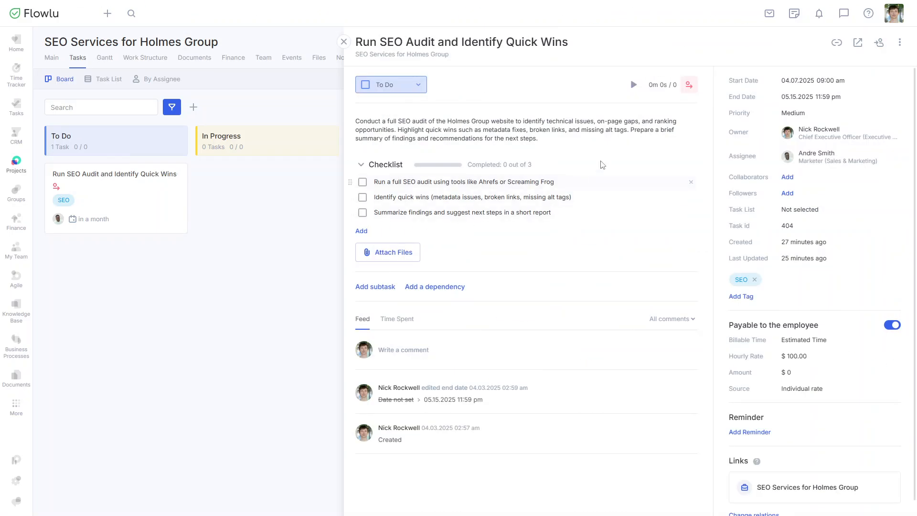
Set the time estimate of the "Run SEO Audit and Identify Quick Wins" task to 5h.
click(689, 84)
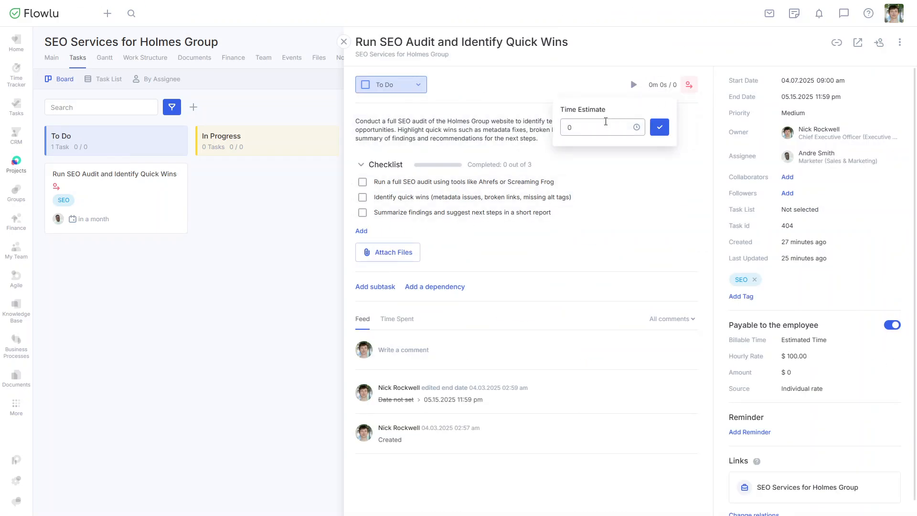
click(658, 127)
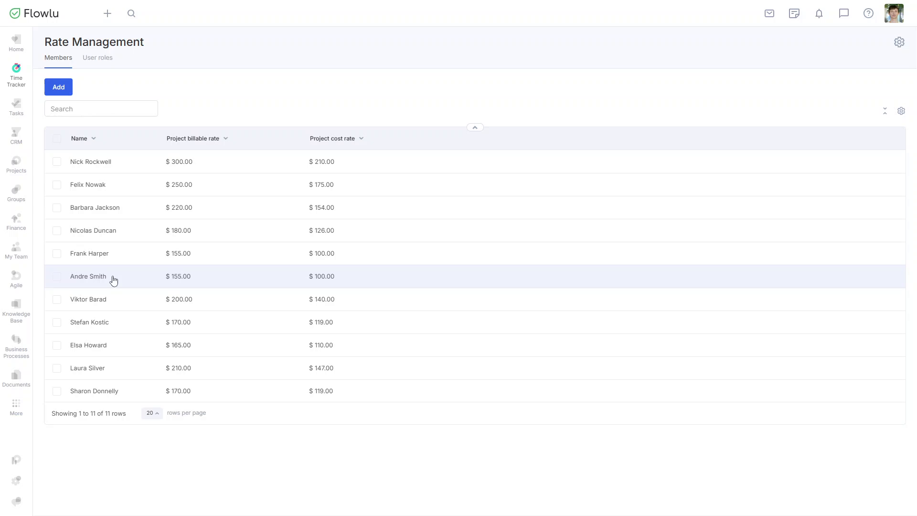
View the task assignee's rates in Rate Management and the finances of the SEO Services for Holmes Group project.
click(113, 278)
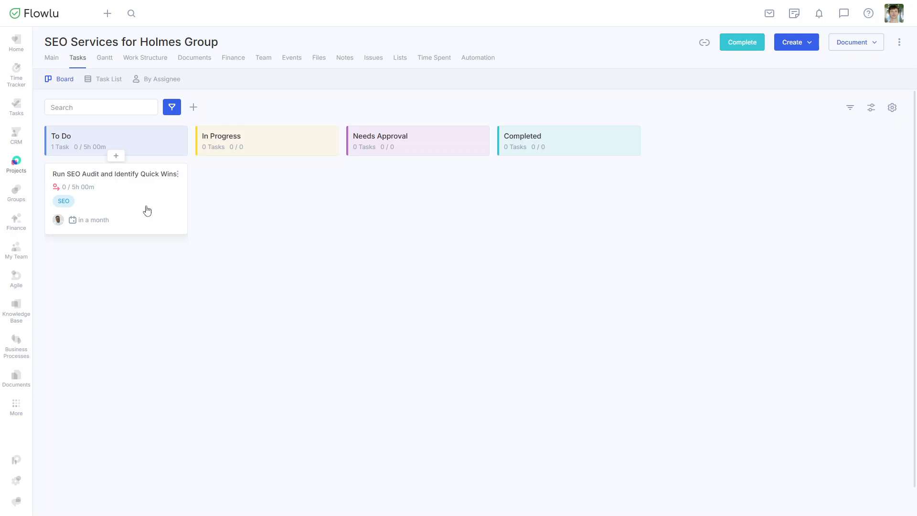
click(238, 61)
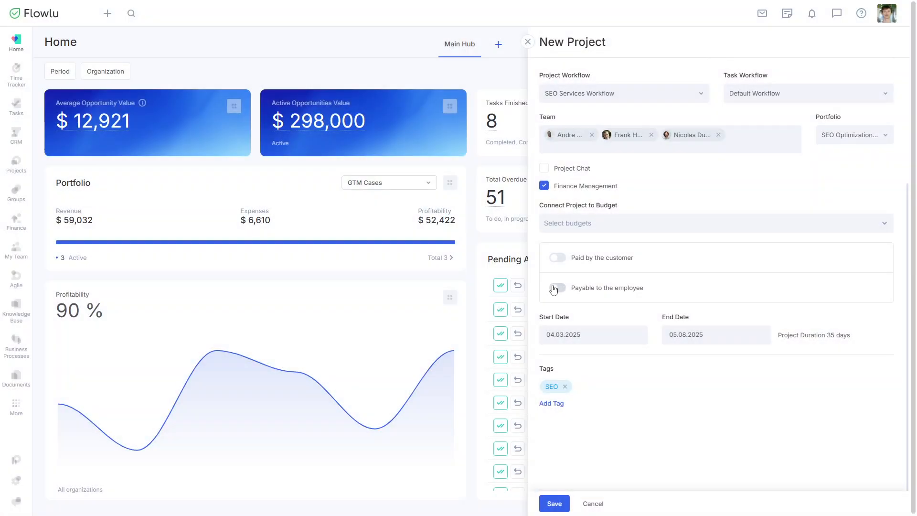
Enable Payable to the employee for the new project based on Time Spent, set the project cost rate to 100, and save.
click(557, 288)
click(768, 323)
click(775, 365)
double_click(557, 325)
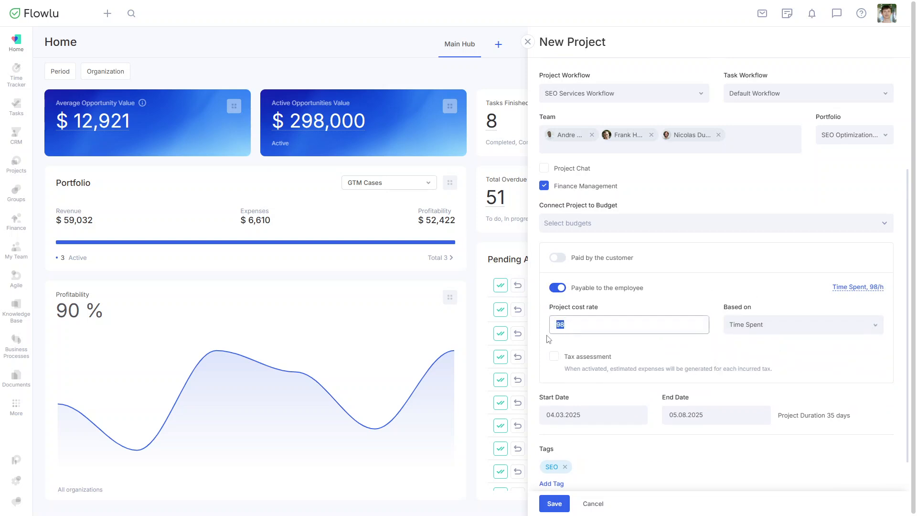
text(100)
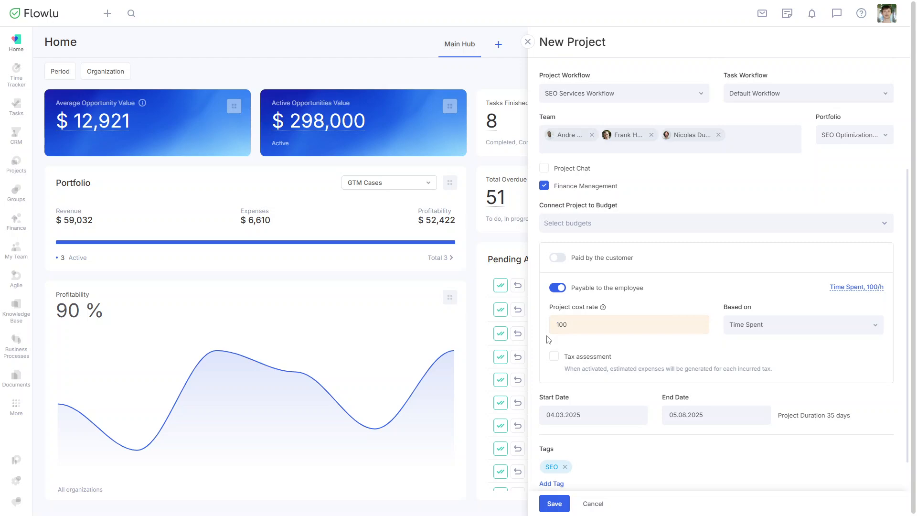
click(554, 504)
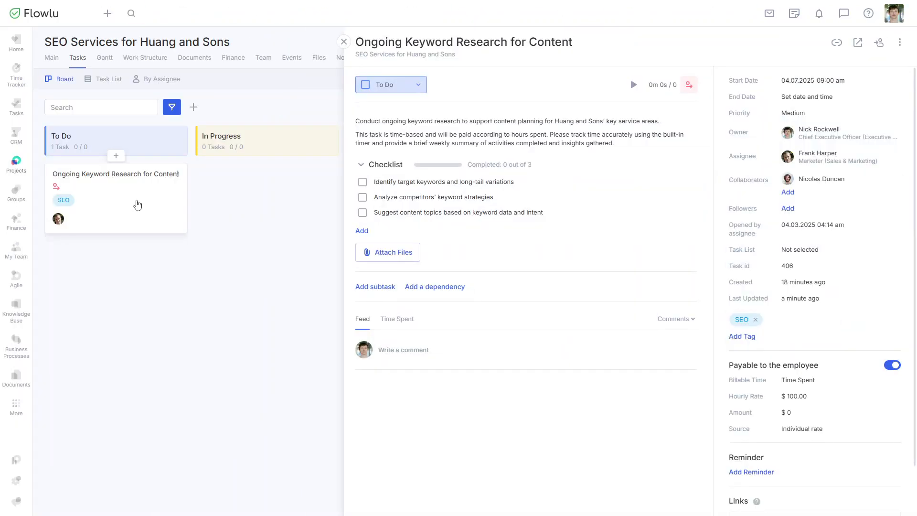
Start and stop the timer on the "Ongoing Keyword Research for Content" task.
click(820, 395)
click(819, 417)
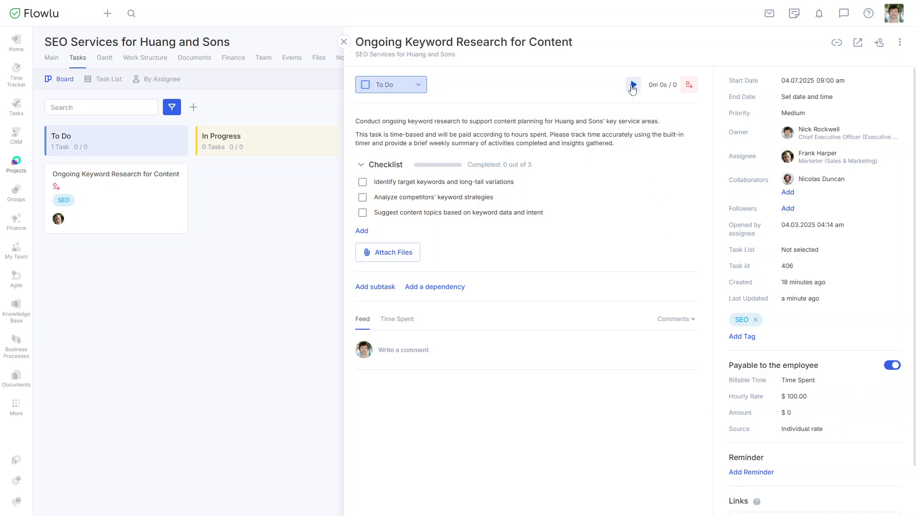
click(633, 86)
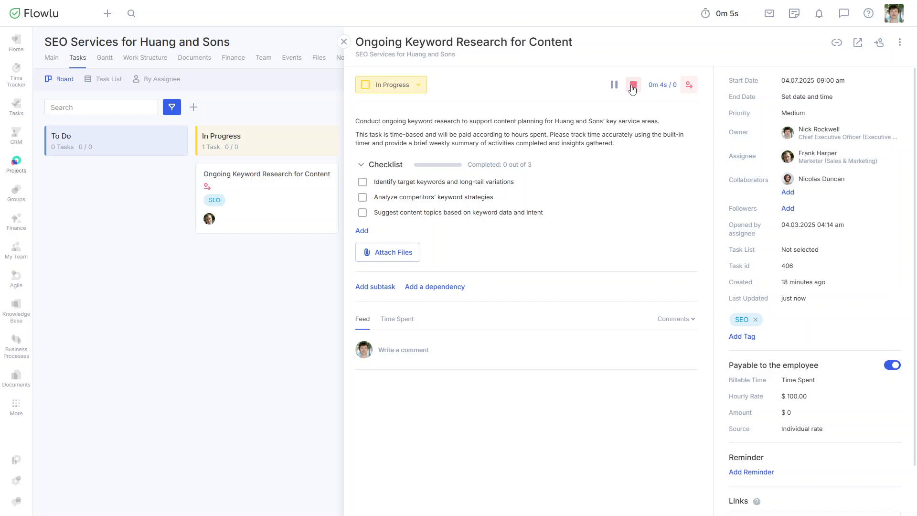
click(633, 86)
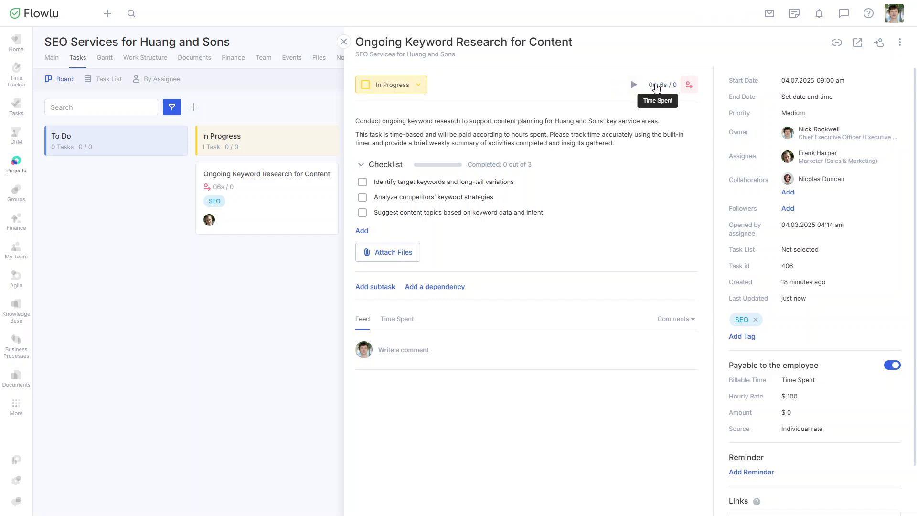
Manually add 1h of time spent to the keyword research task.
click(662, 85)
click(624, 129)
text(1)
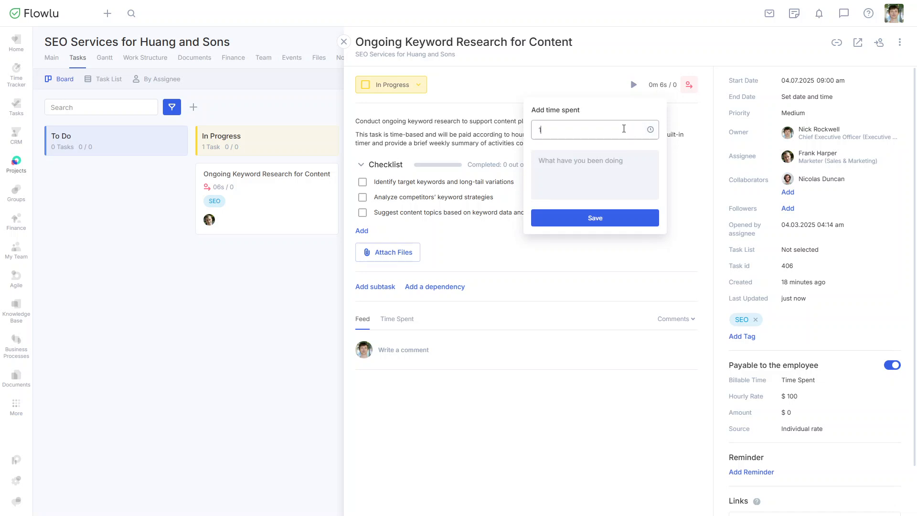
text(h)
click(605, 222)
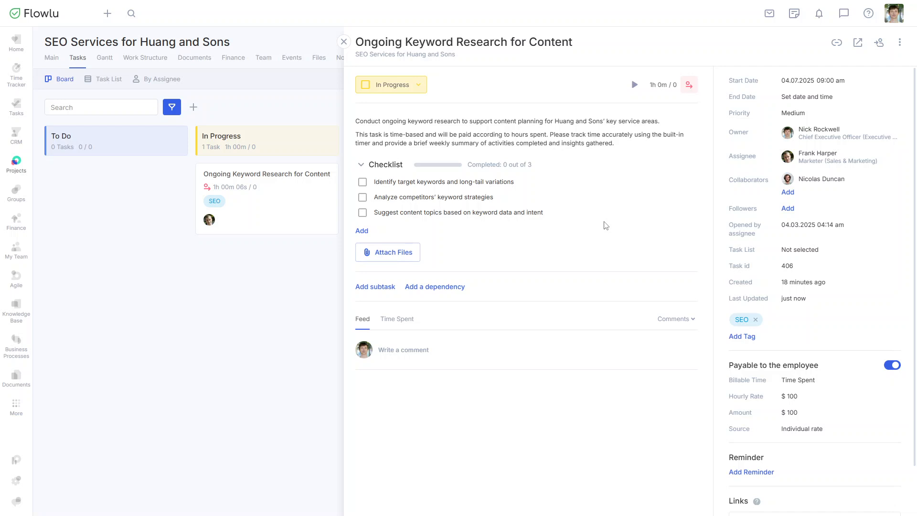
Edit the 1h time record to assign it to the task's assignee with the description "Identified target keywords.", and save it.
click(409, 325)
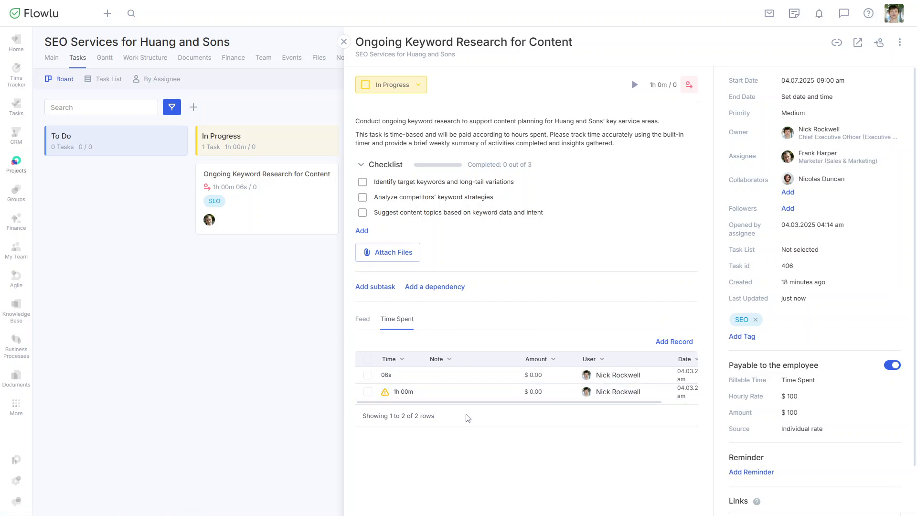
click(408, 396)
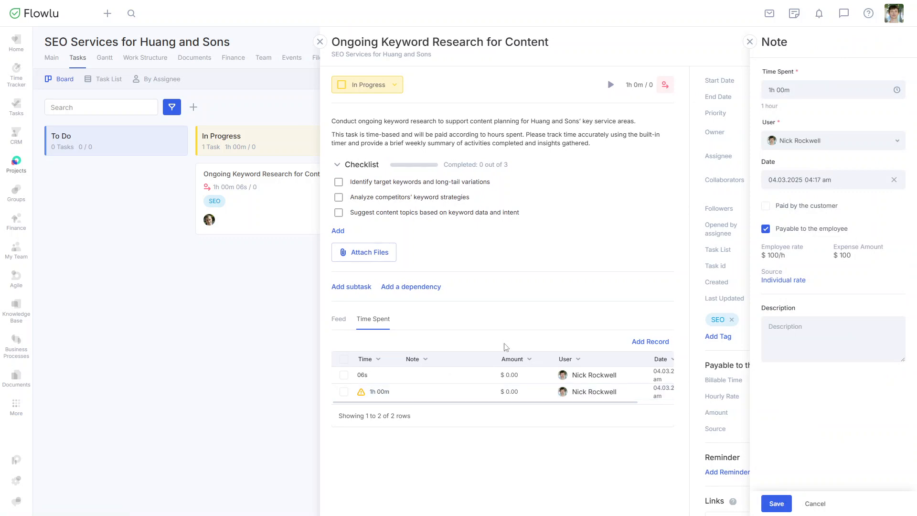
click(811, 142)
click(811, 178)
click(820, 343)
text(Identified target keywords)
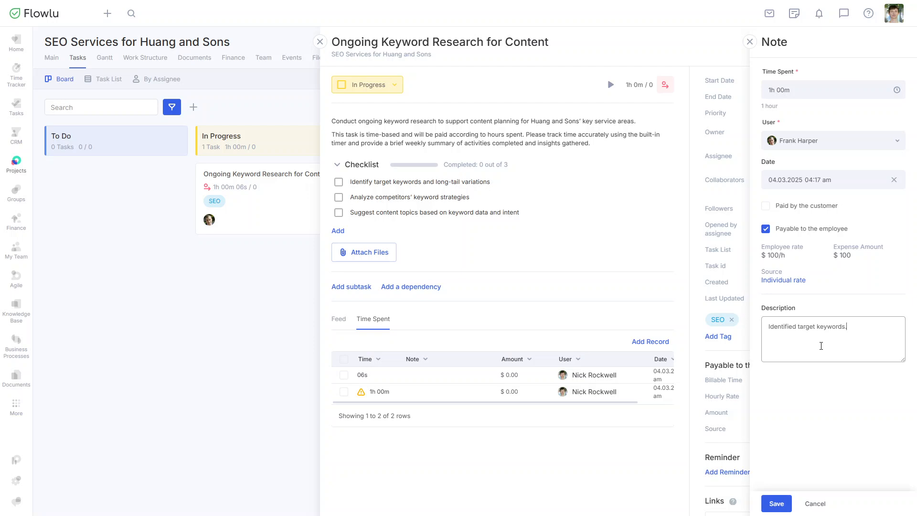
click(785, 503)
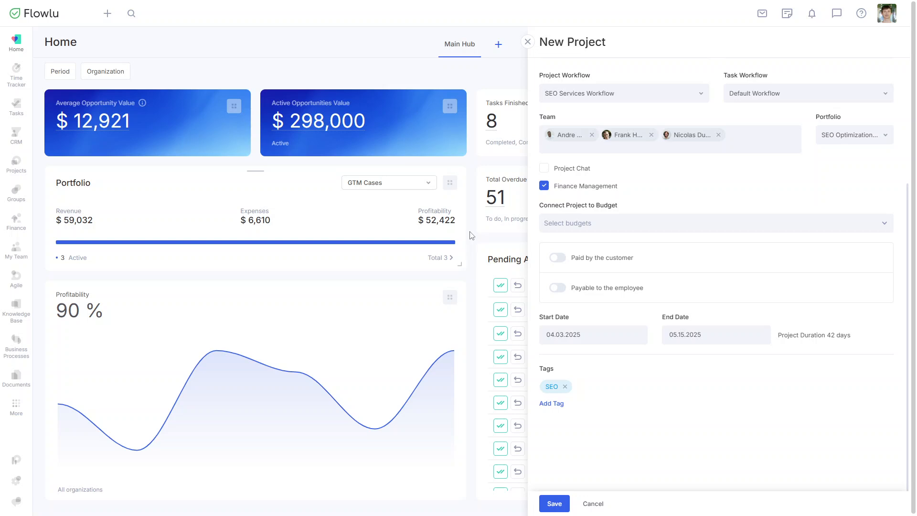
Enable Payable to the employee for the new project based on Fixed cost, set the employee task rate to 120, and save.
click(557, 287)
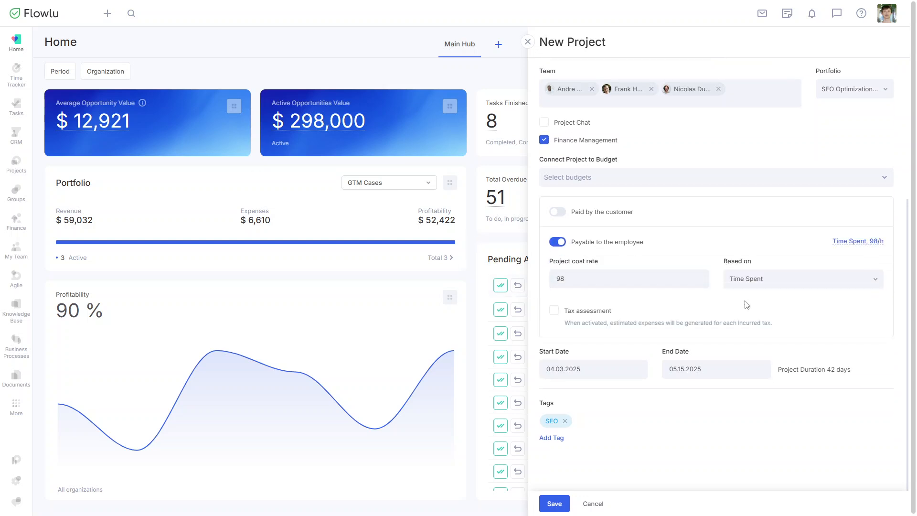
click(763, 288)
click(760, 332)
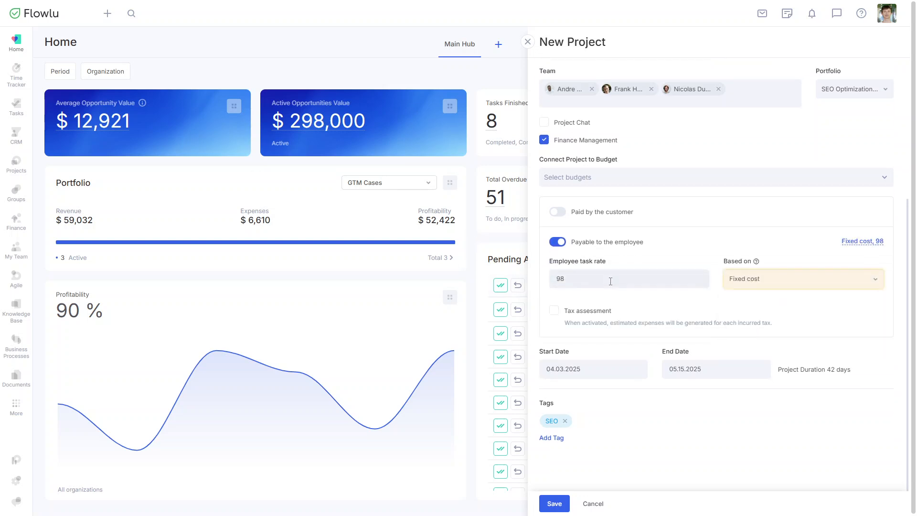
double_click(560, 278)
text(120)
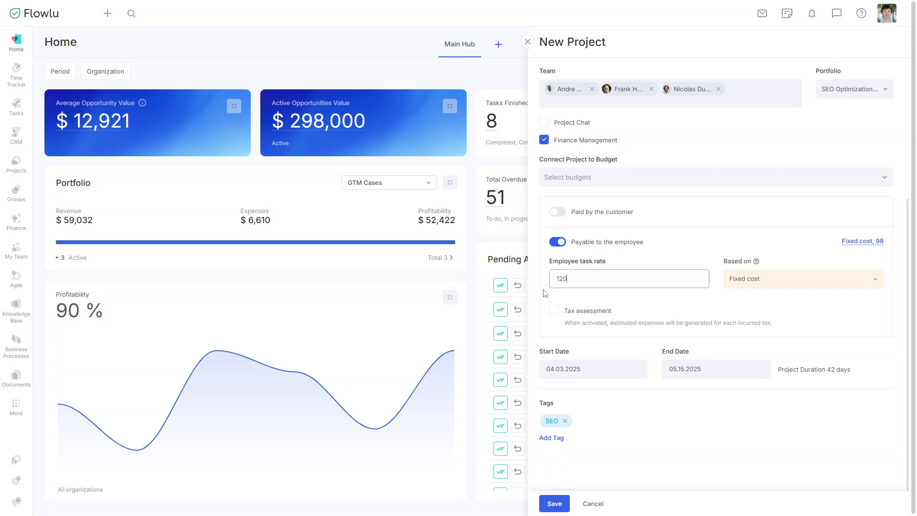
key(Tab)
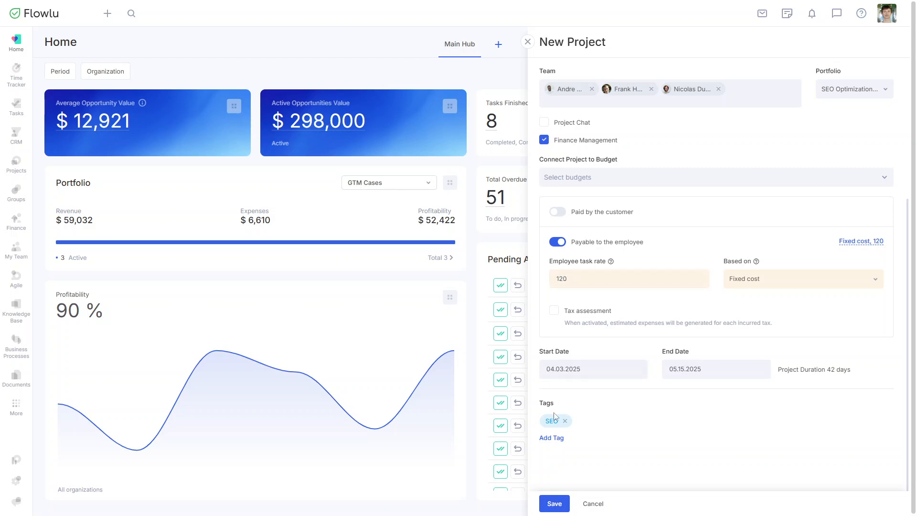
click(554, 503)
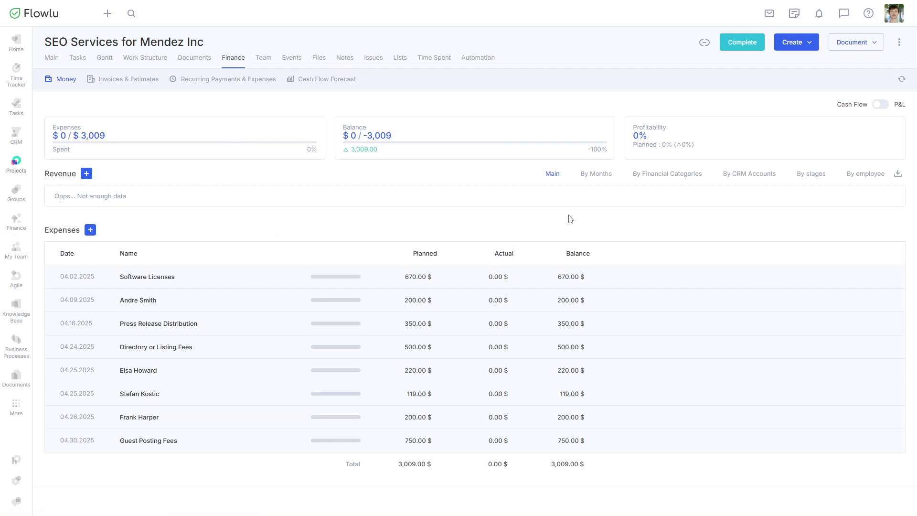
Group the SEO Services for Mendez Inc finances by employee, collapse the "Not set" group and expand the first employee's expenses.
click(856, 175)
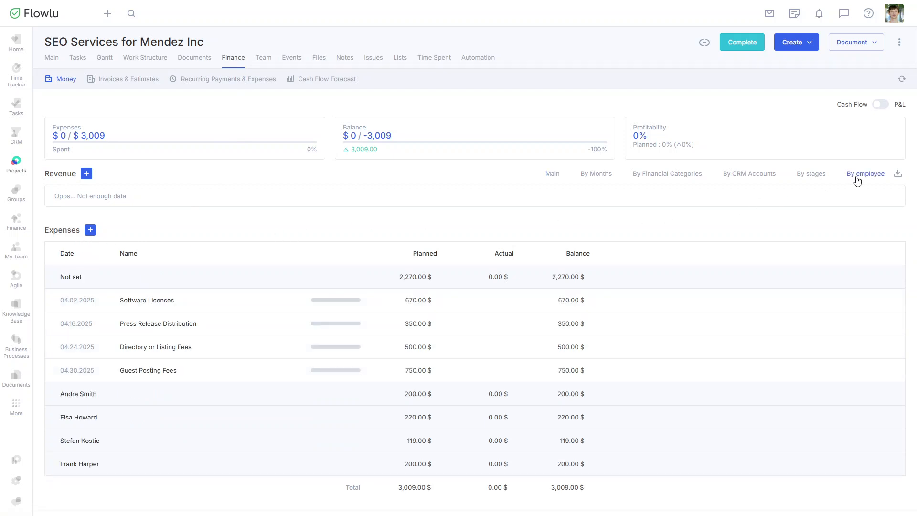
click(317, 278)
click(325, 301)
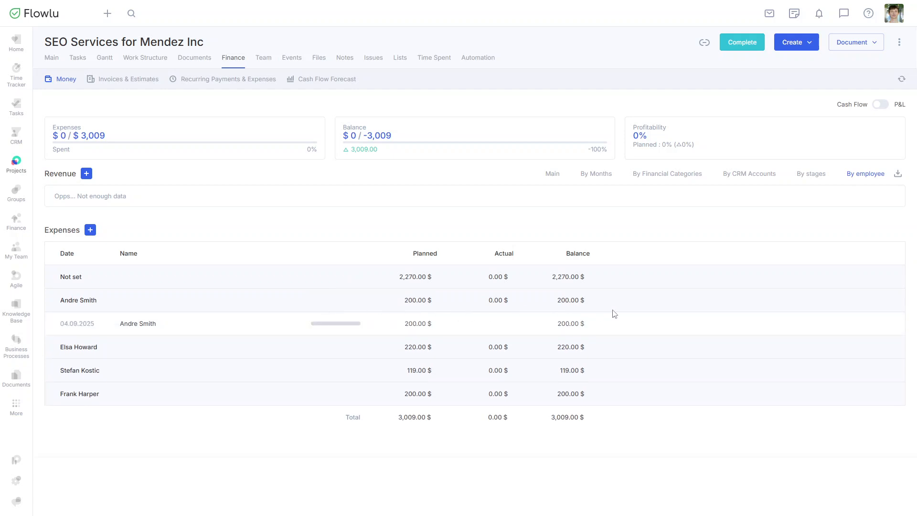
Create a 200 $ expense from the first employee's planned expense and select that employee as the payee.
click(868, 328)
text(200)
click(869, 328)
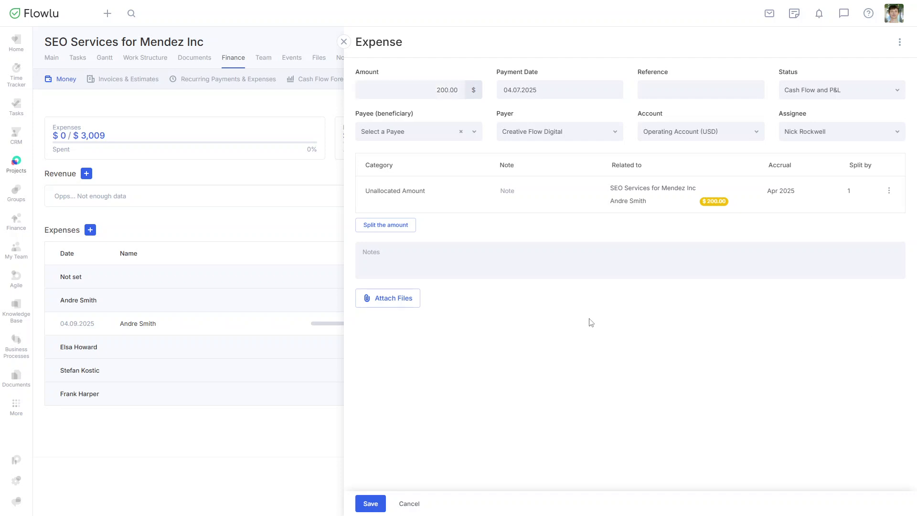
click(425, 138)
text(andre)
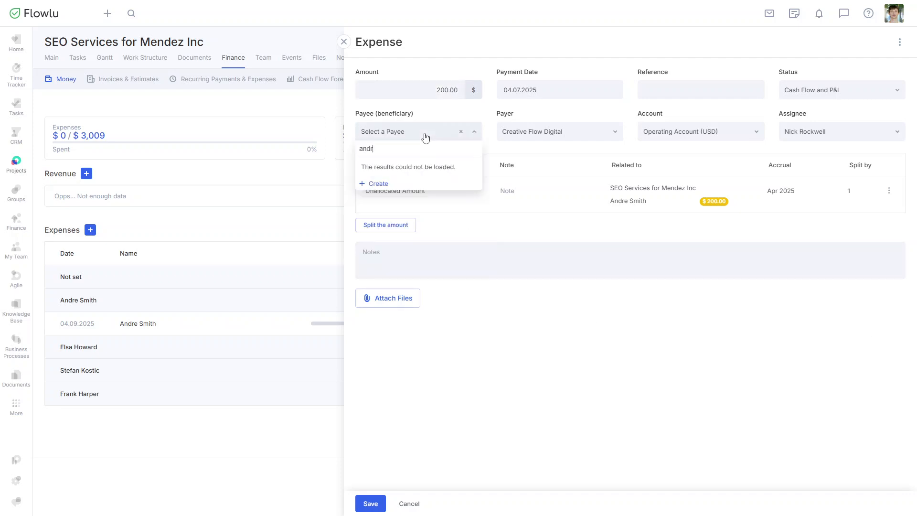
click(424, 186)
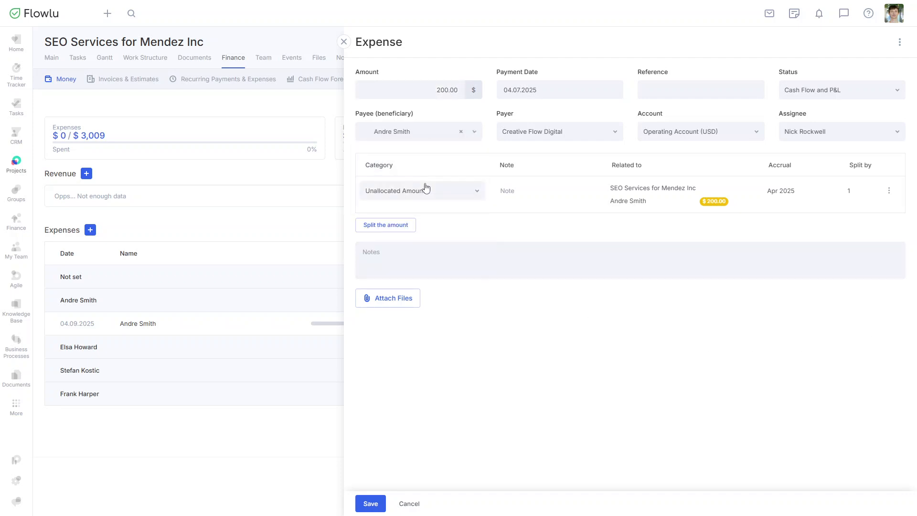
Set the employee expense's category to Salary and save the expense.
click(446, 196)
scroll(446, 256, up, 10)
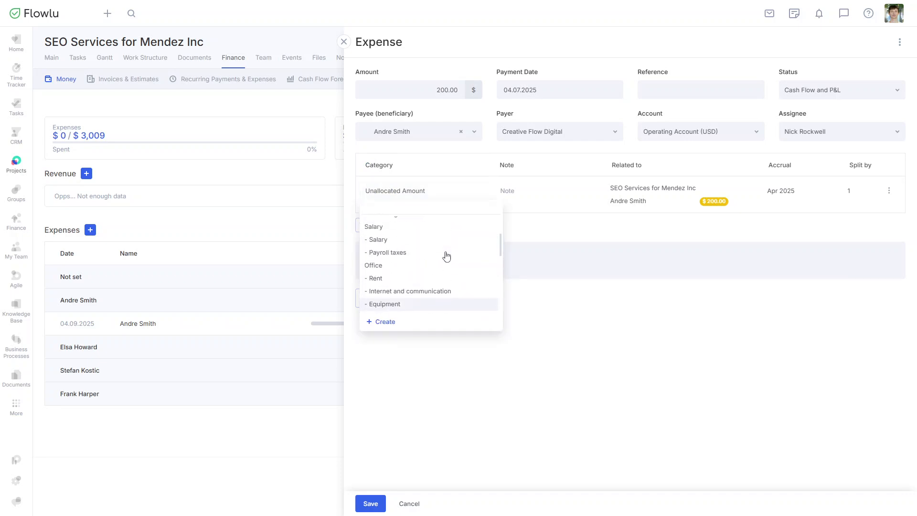
click(423, 243)
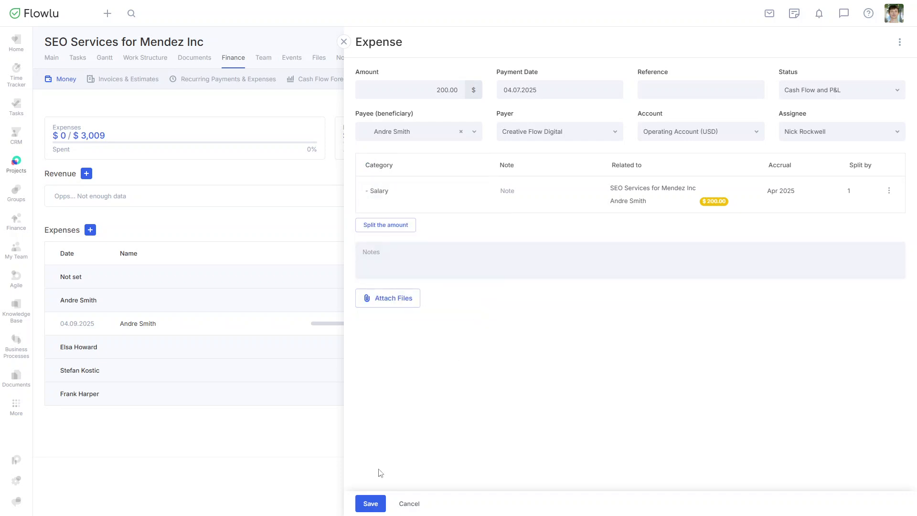
click(371, 505)
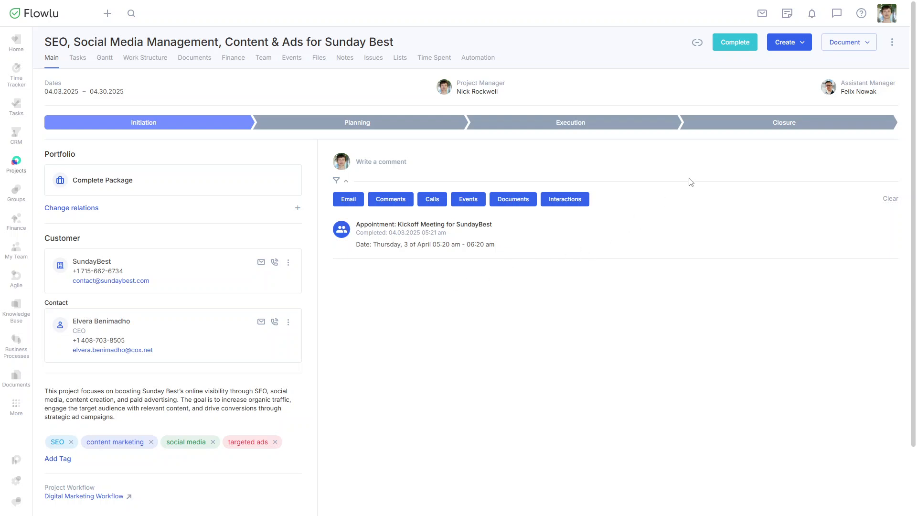
Create an invoice for the Sunday Best project with the products SEO Audit & Strategy and Content Creation - Blog Post (Standard).
click(832, 52)
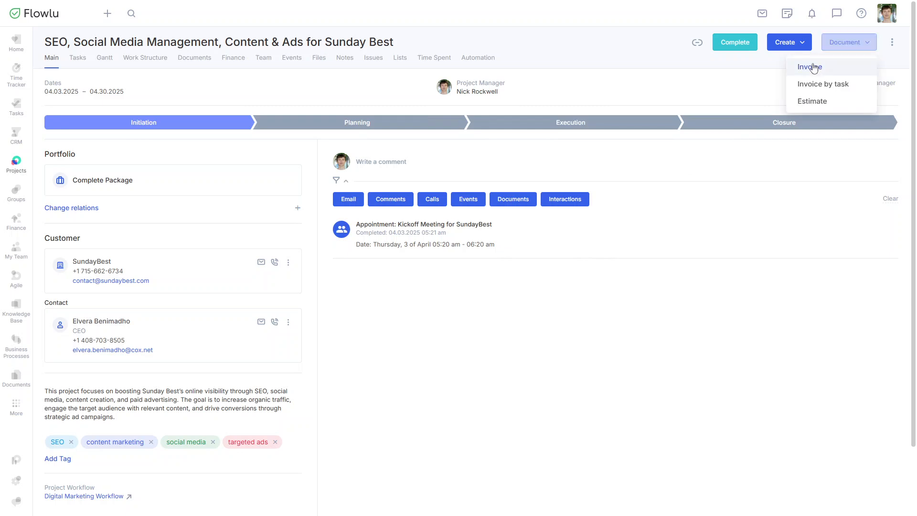
click(807, 65)
click(513, 337)
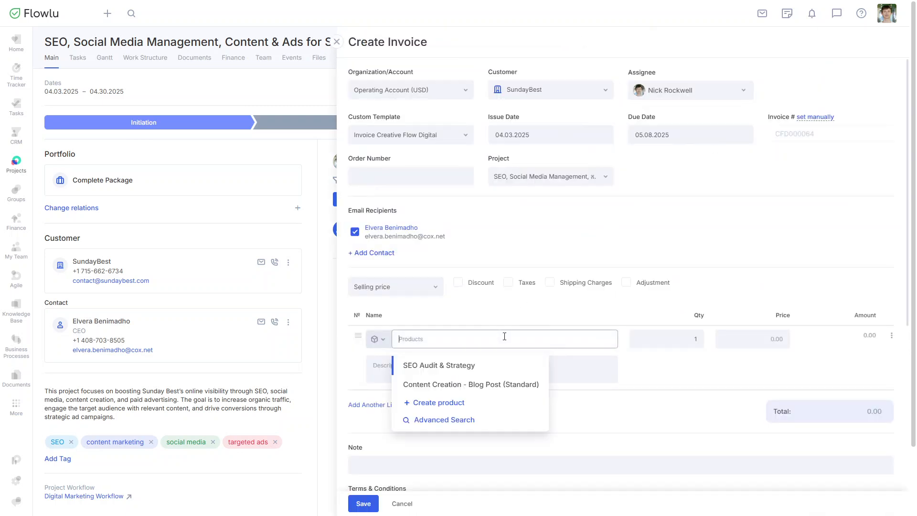
click(493, 363)
click(382, 413)
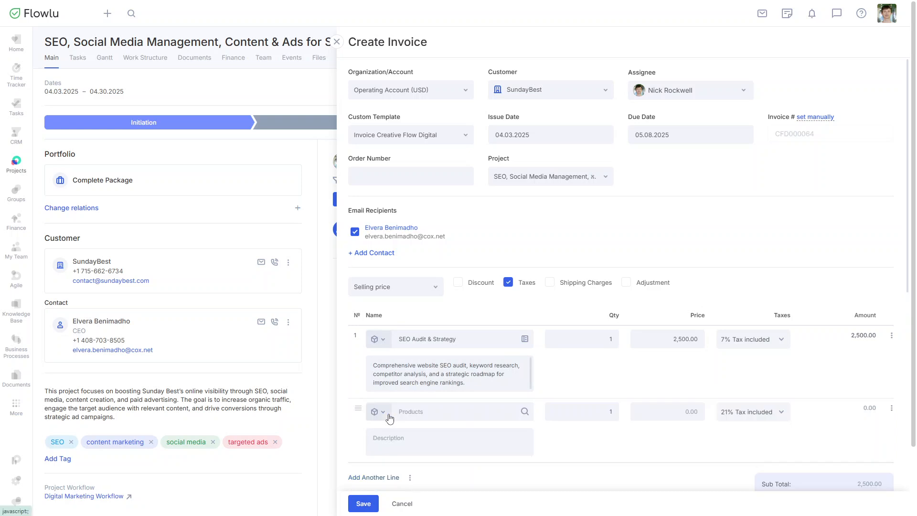
click(389, 413)
click(461, 456)
scroll(569, 435, down, 2)
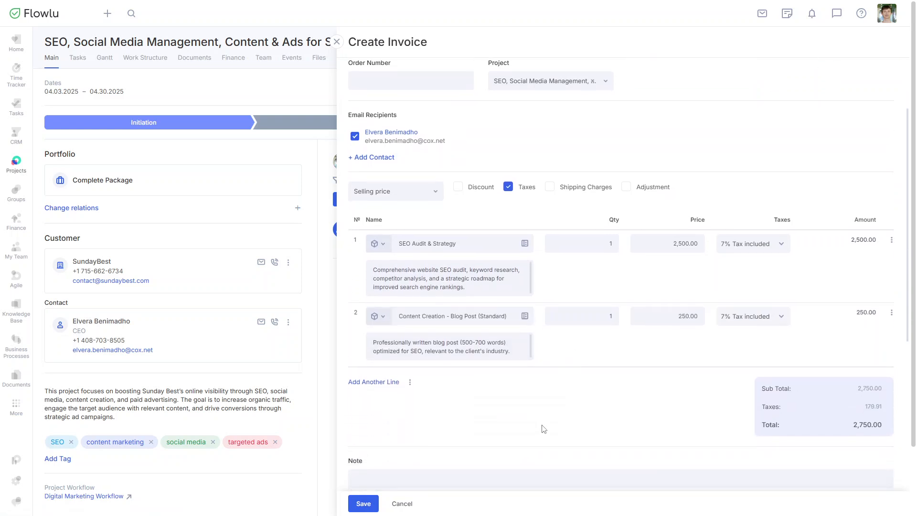
Add invoice lines for Social Media Management and Paid Advertising Campaign Setup (Google Ads).
click(376, 382)
click(429, 382)
text(S)
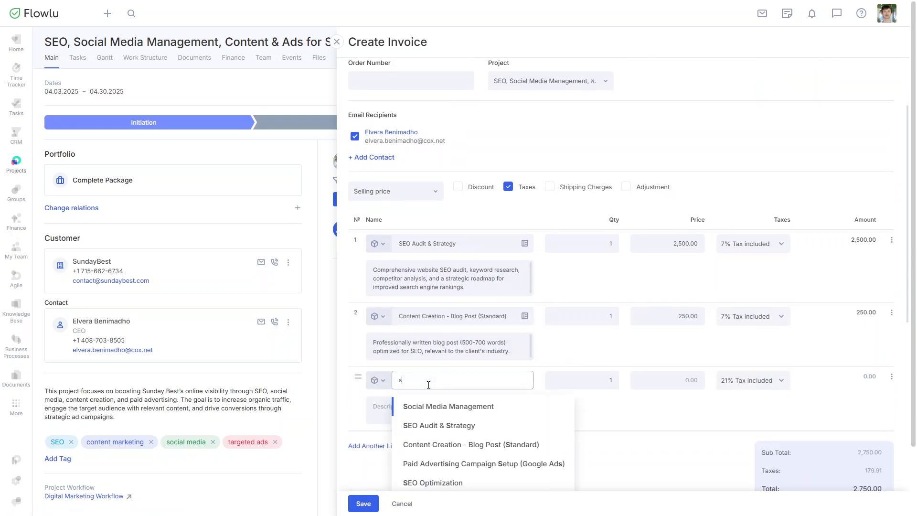
click(429, 406)
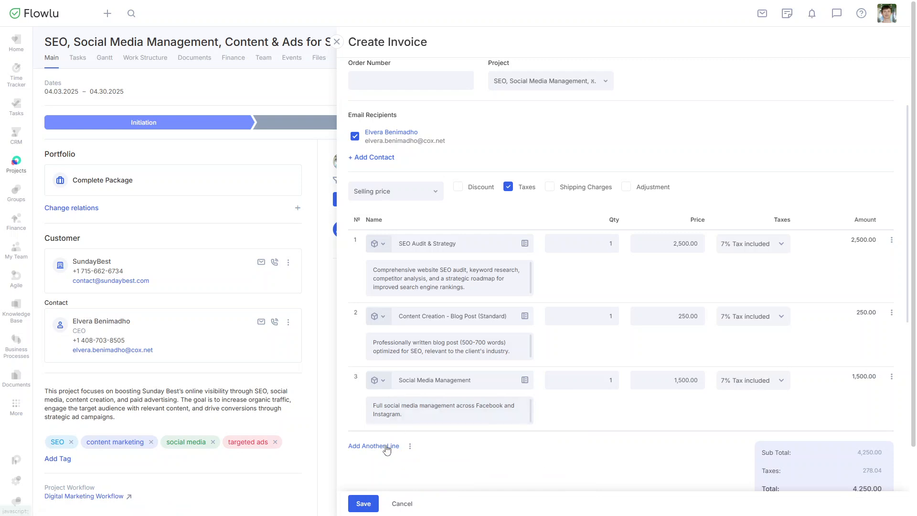
click(377, 445)
click(447, 443)
text(P)
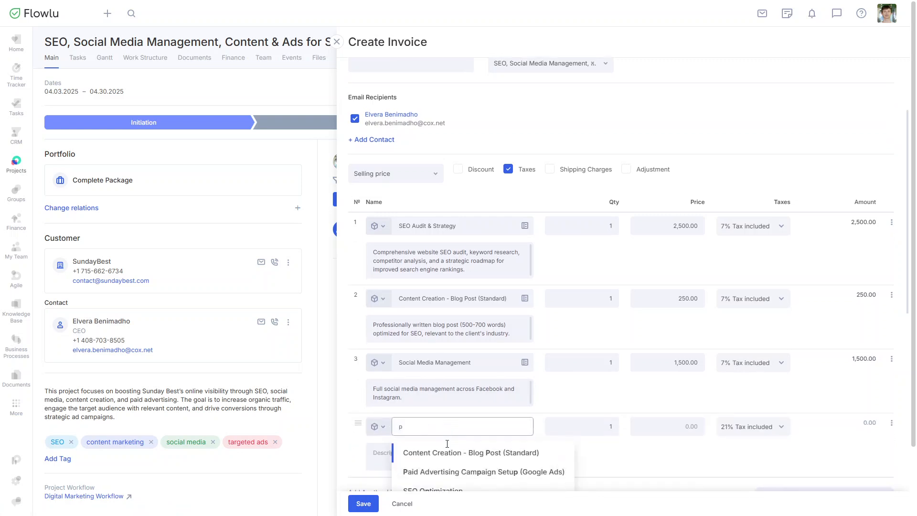
scroll(447, 441, down, 1)
click(448, 457)
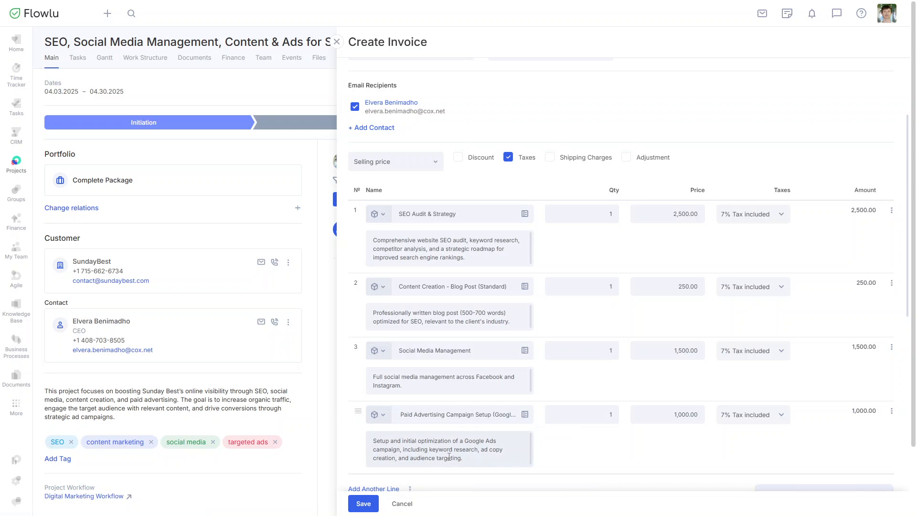
Set the Content Creation - Blog Post line to quantity 5 and price 200, and save the invoice.
click(605, 291)
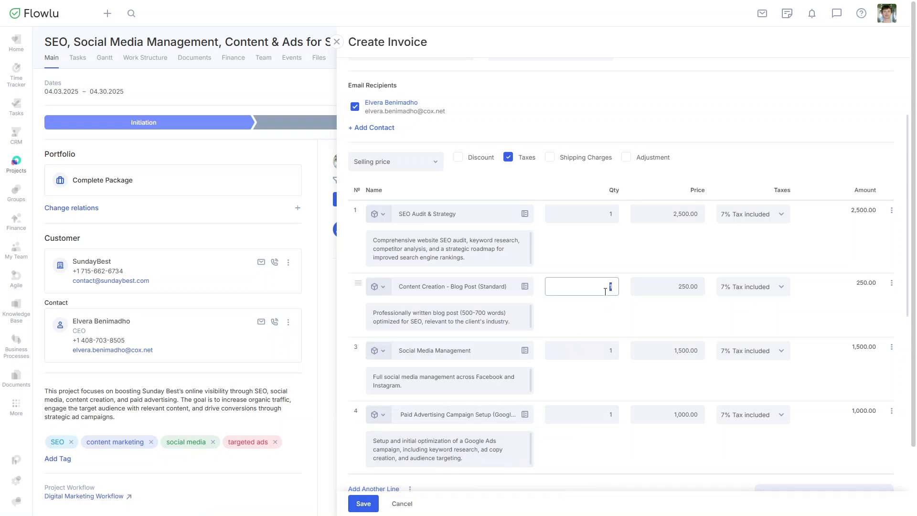
text(5)
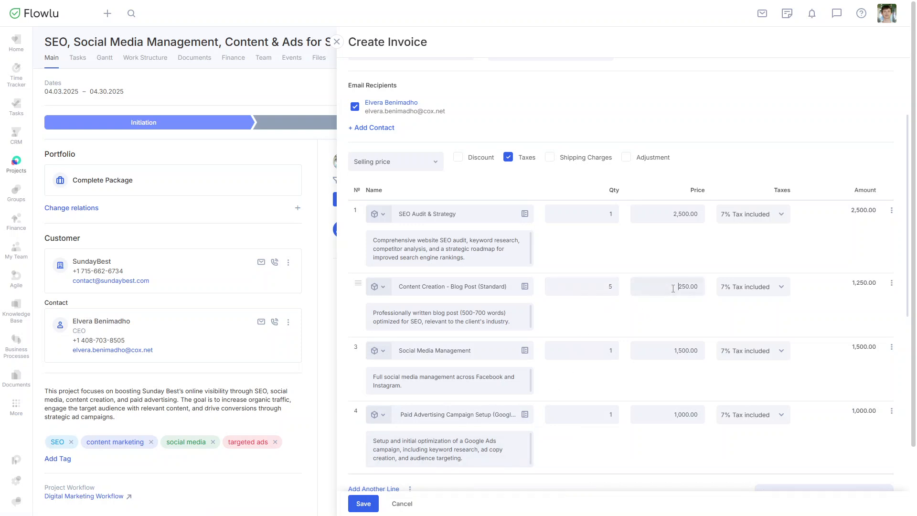
click(692, 297)
text(200)
click(685, 309)
click(364, 504)
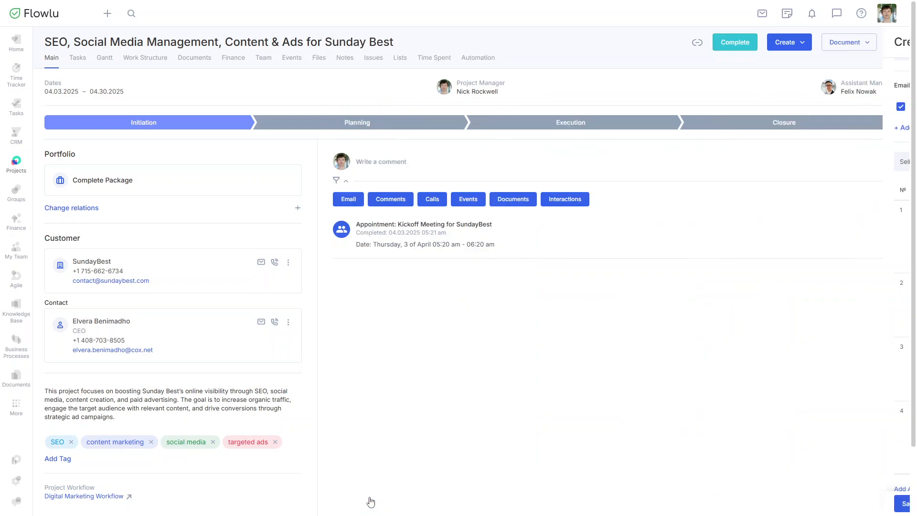
Mark the invoice as sent, record its full payment under the Services category, and save the payment.
click(849, 87)
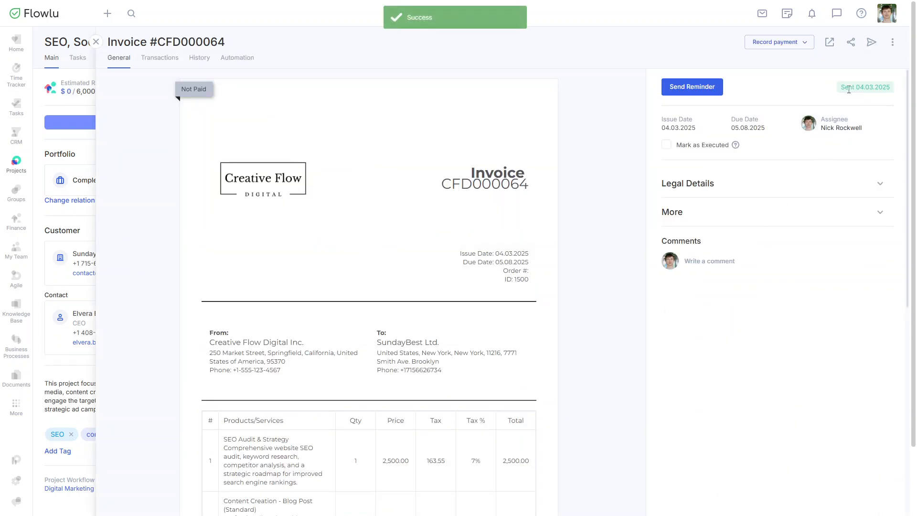
click(794, 44)
click(785, 65)
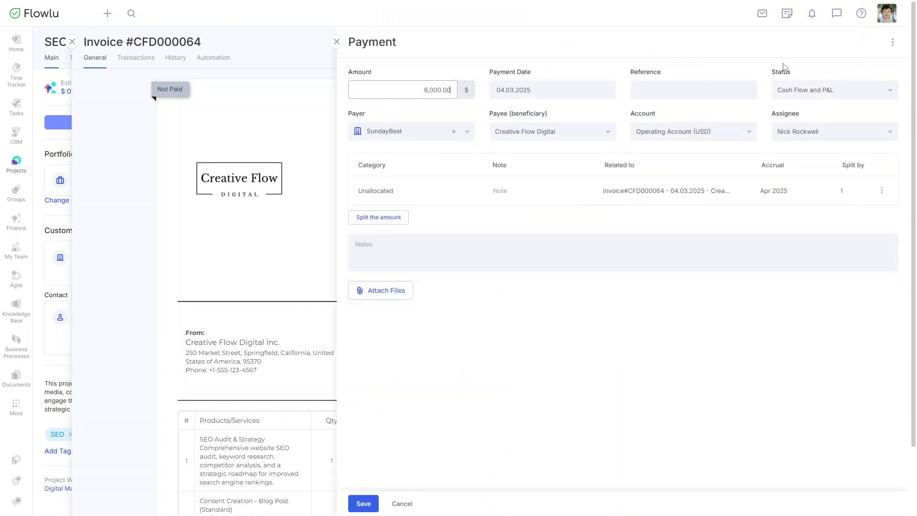
click(437, 194)
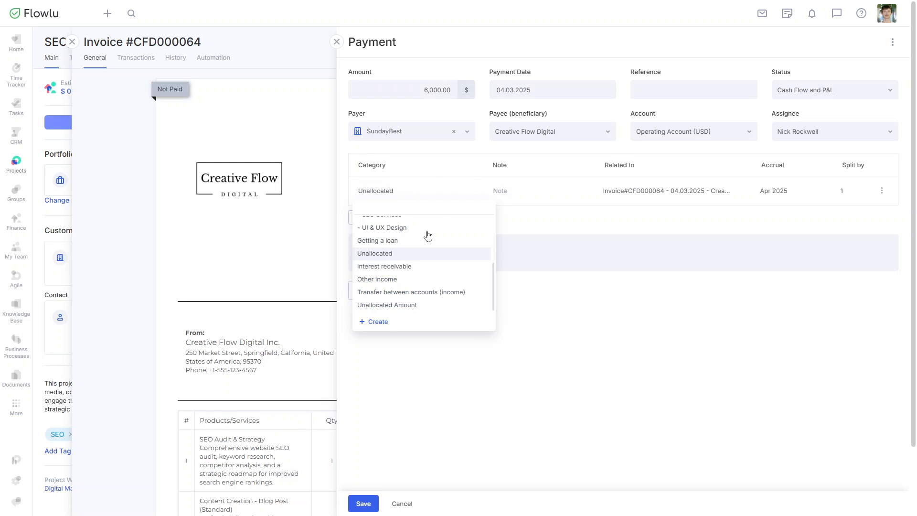
scroll(424, 246, down, 3)
click(417, 236)
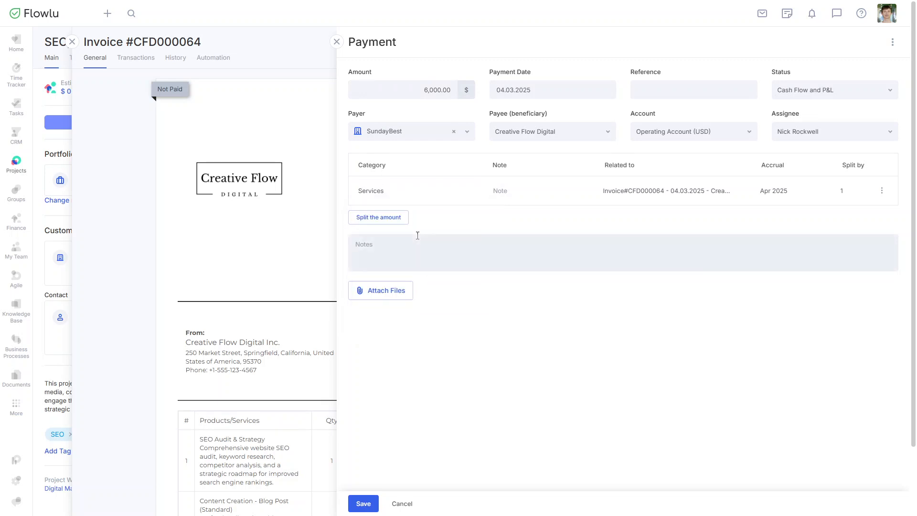
click(363, 503)
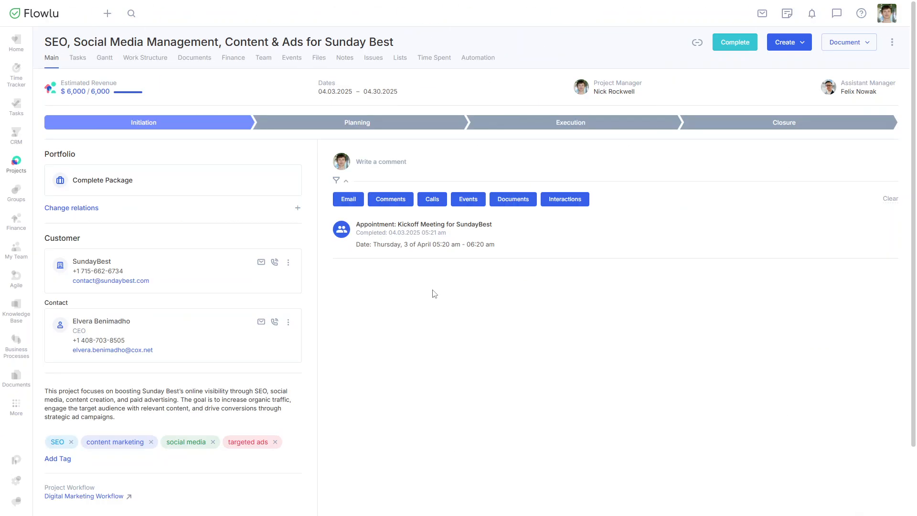
Start creating tasks from the paid invoice in the project's finances, choosing a responsible person and enabling individual accountability.
click(239, 66)
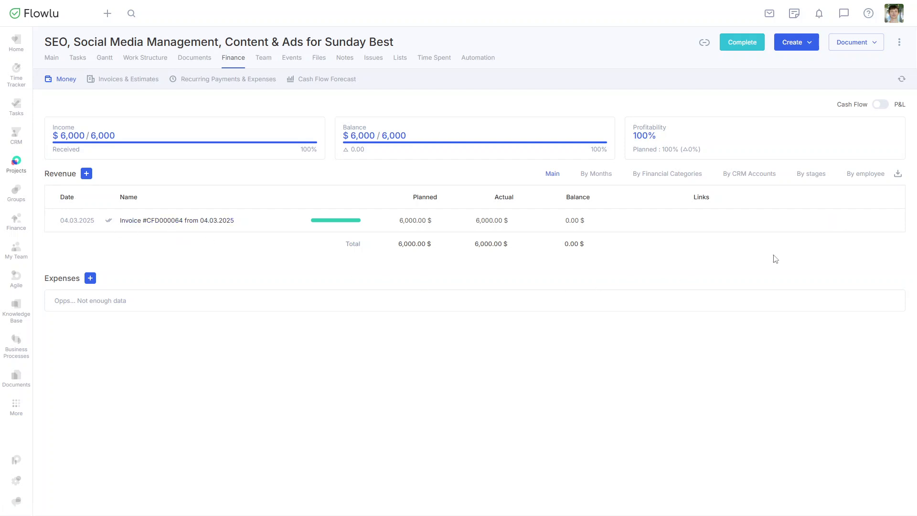
click(853, 222)
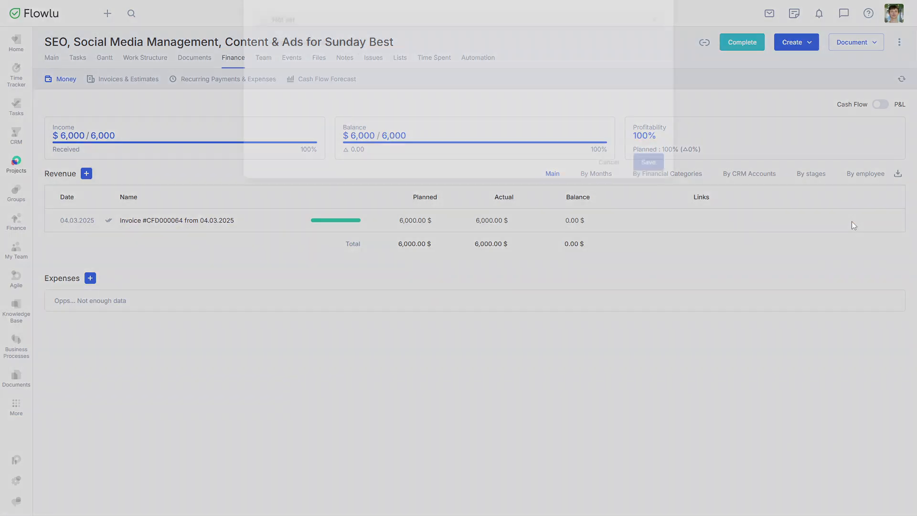
click(475, 67)
click(403, 138)
click(331, 87)
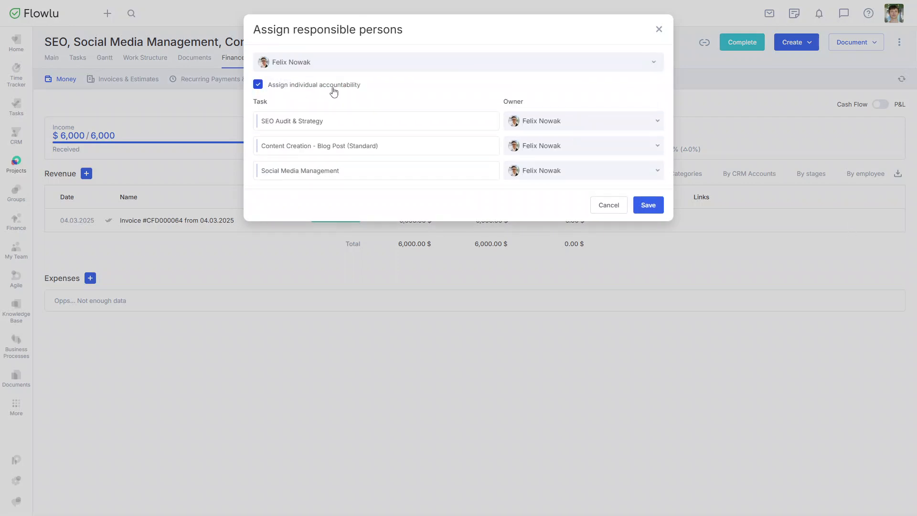
Assign a different team member as owner of the Content Creation, Social Media Management and Paid Advertising tasks, and save.
click(568, 145)
click(554, 184)
click(553, 174)
scroll(556, 198, down, 3)
click(557, 199)
click(567, 198)
scroll(649, 198, down, 2)
click(622, 198)
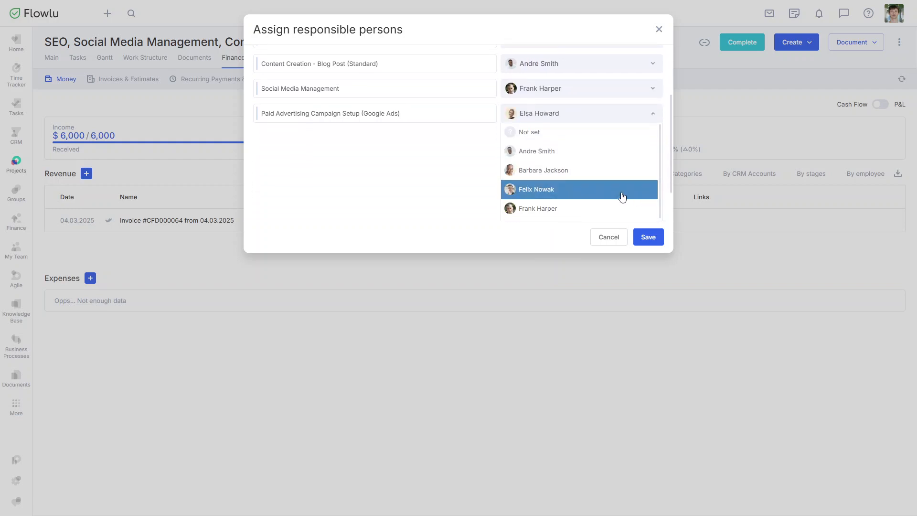
click(652, 237)
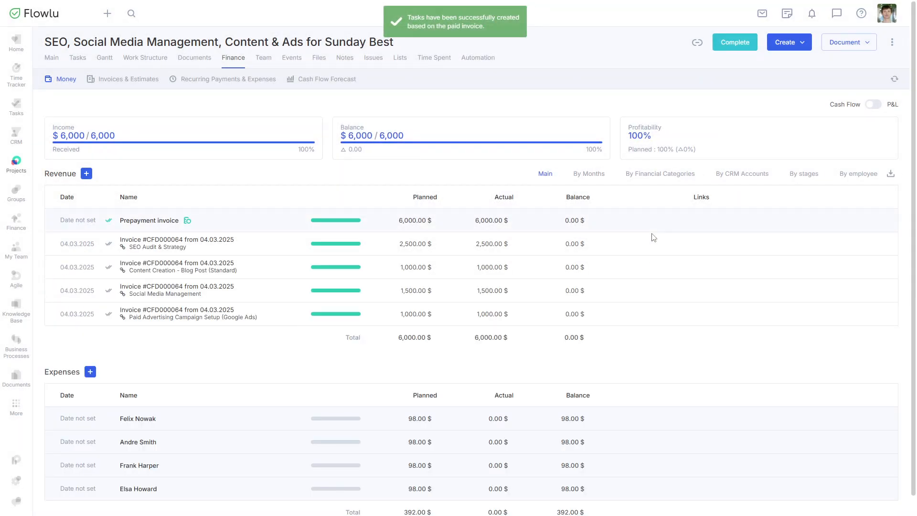
scroll(654, 238, down, 1)
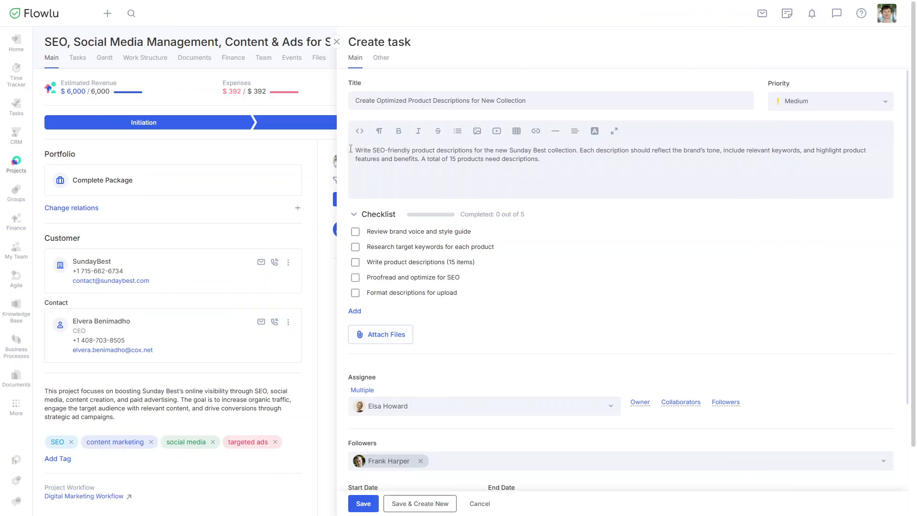
Save the product descriptions task with fixed-cost rates of 155 for the customer and 100 for the employee.
drag(355, 150, 582, 151)
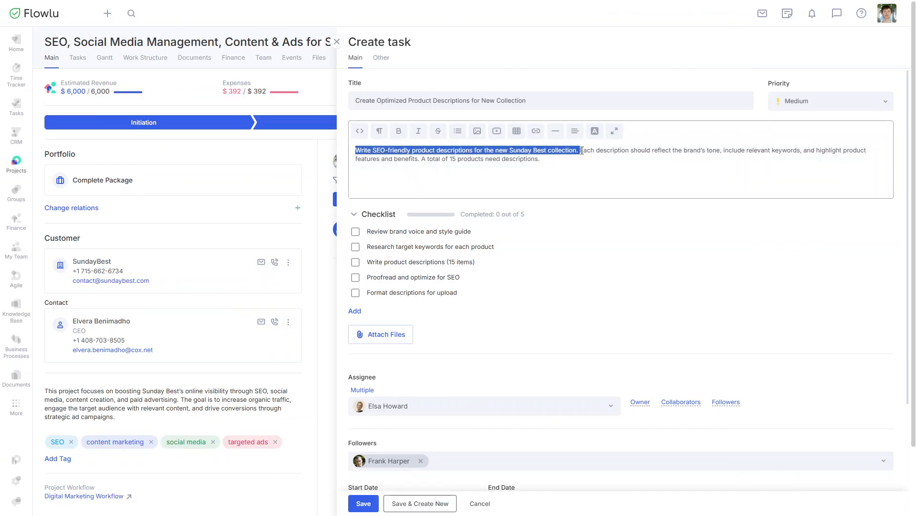
click(405, 82)
click(381, 59)
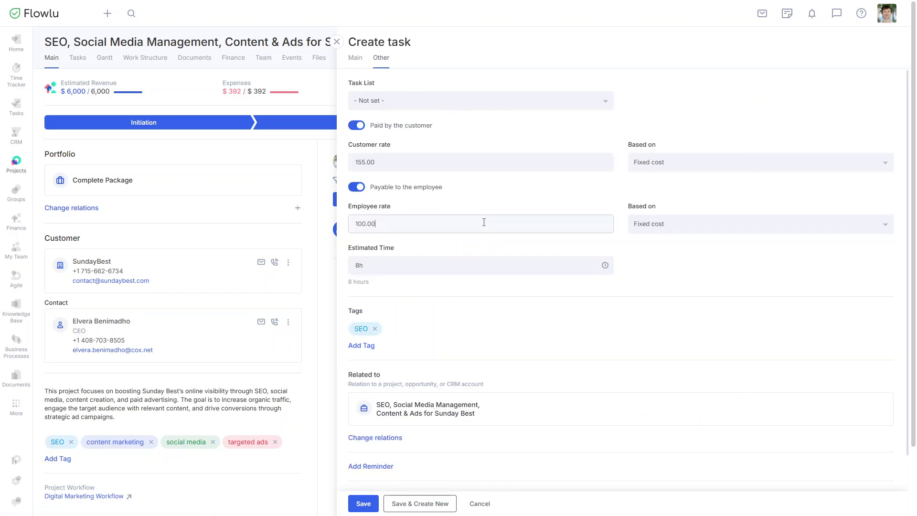
click(678, 227)
click(674, 233)
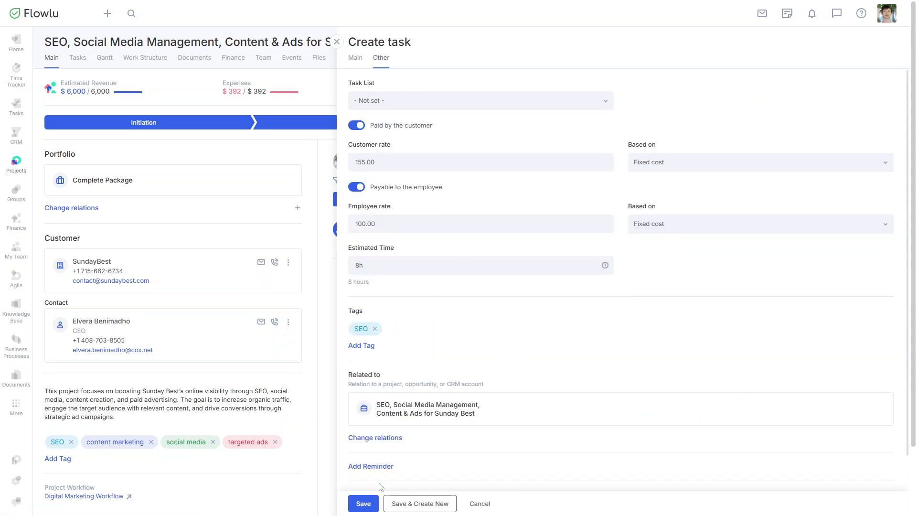
click(364, 504)
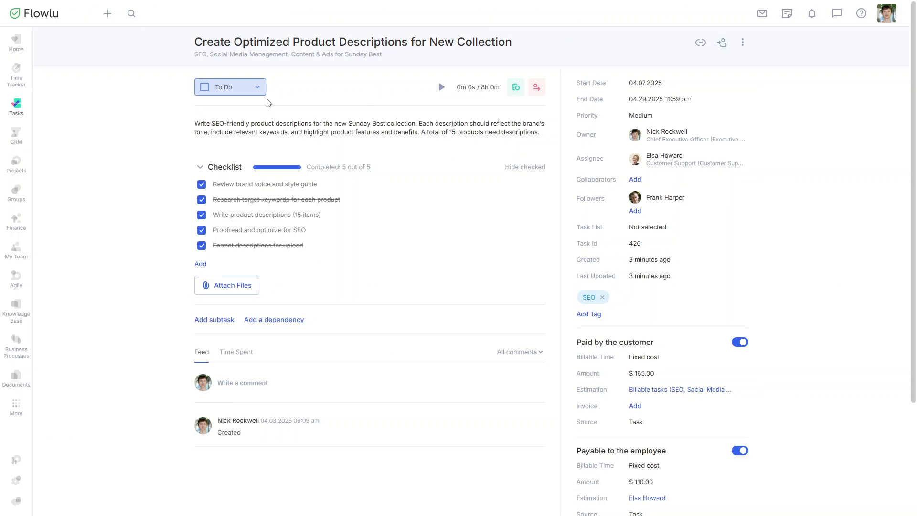
Mark the product descriptions task as Completed, and open it from the Sunday Best project's billable tasks estimated revenue.
click(258, 90)
click(240, 161)
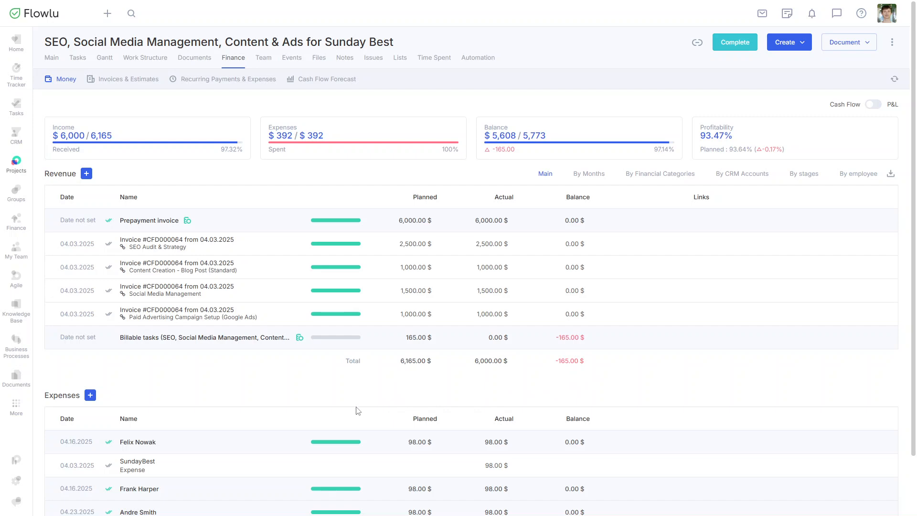
click(252, 339)
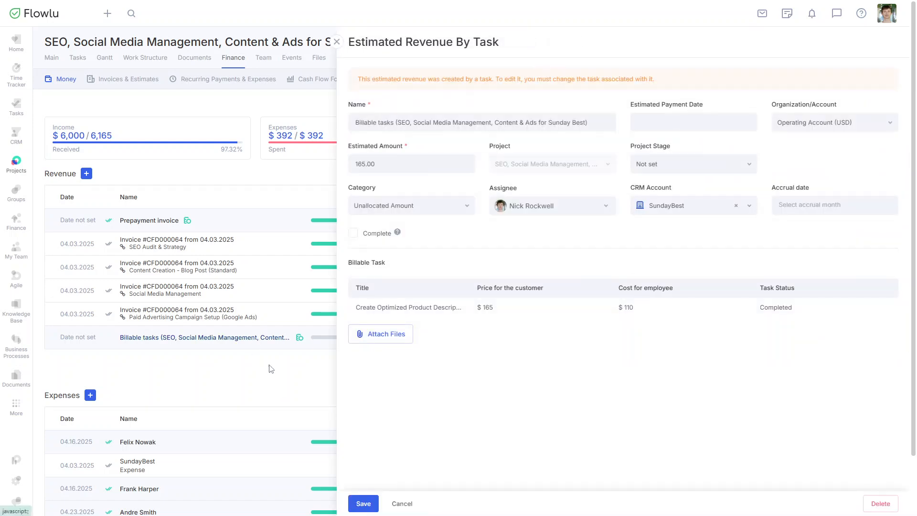
click(436, 311)
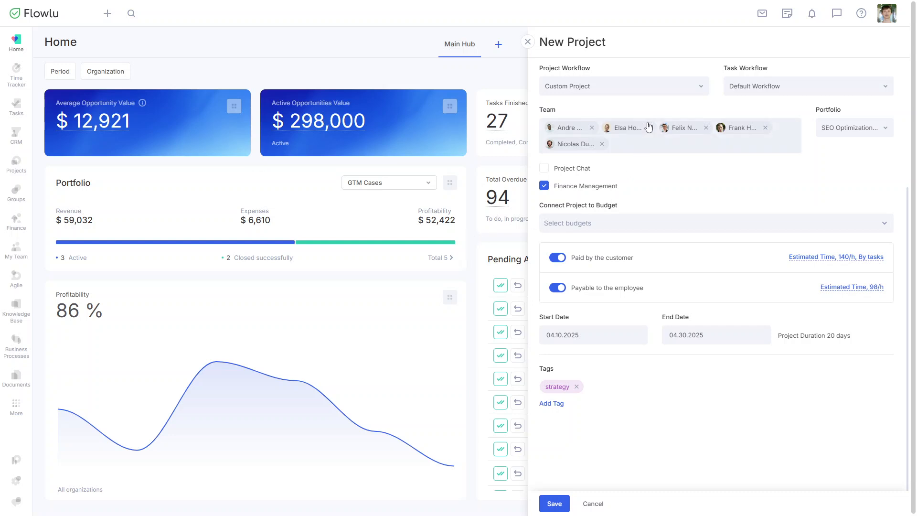
Choose a workflow for the new project with billing and employee payment by estimated time, and save the project.
click(655, 90)
scroll(650, 167, down, 2)
click(640, 198)
click(552, 505)
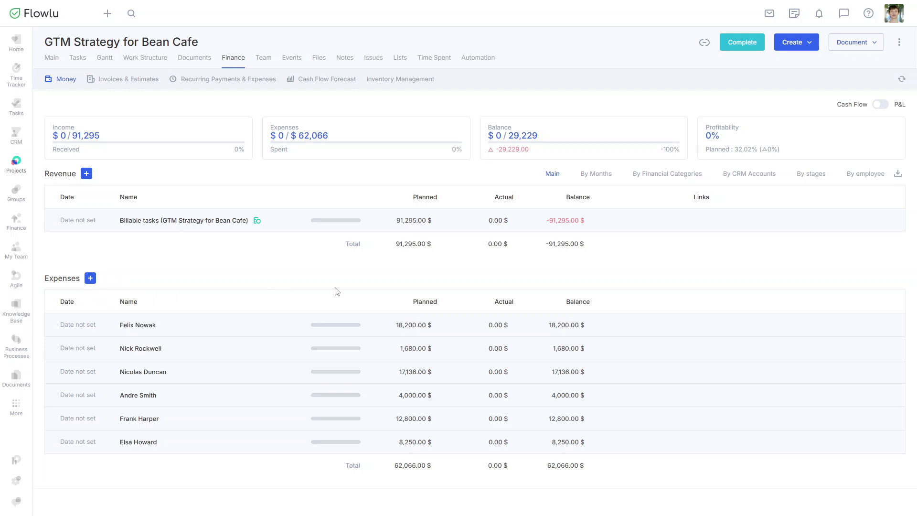
Create an invoice from the billable tasks of GTM Strategy for Bean Cafe and save it.
mouse_move(872, 228)
click(879, 229)
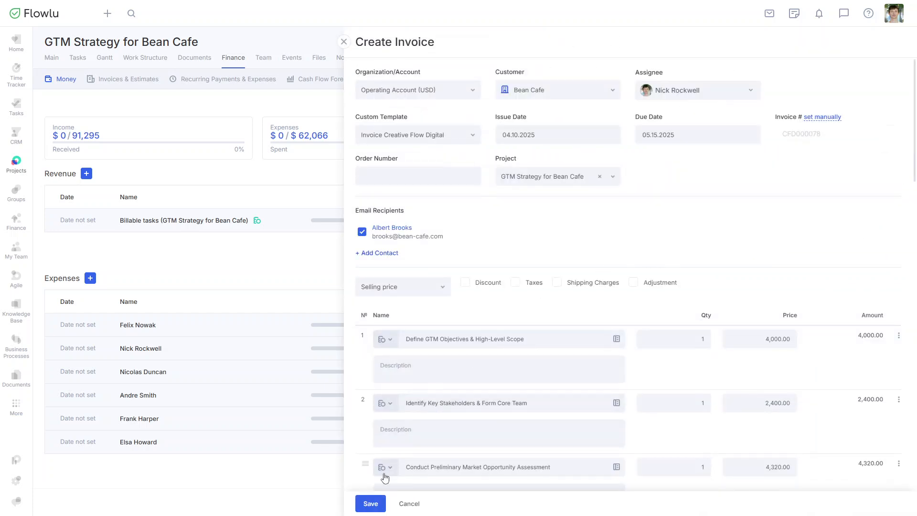
click(372, 504)
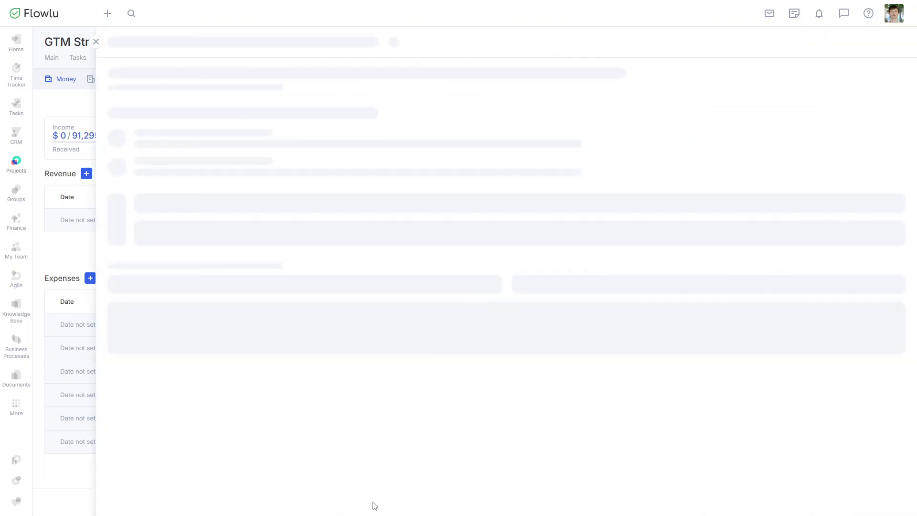
Review the line items of the Bean Cafe invoice, then mark the invoice as sent and close it.
scroll(375, 506, down, 6)
scroll(375, 506, down, 1)
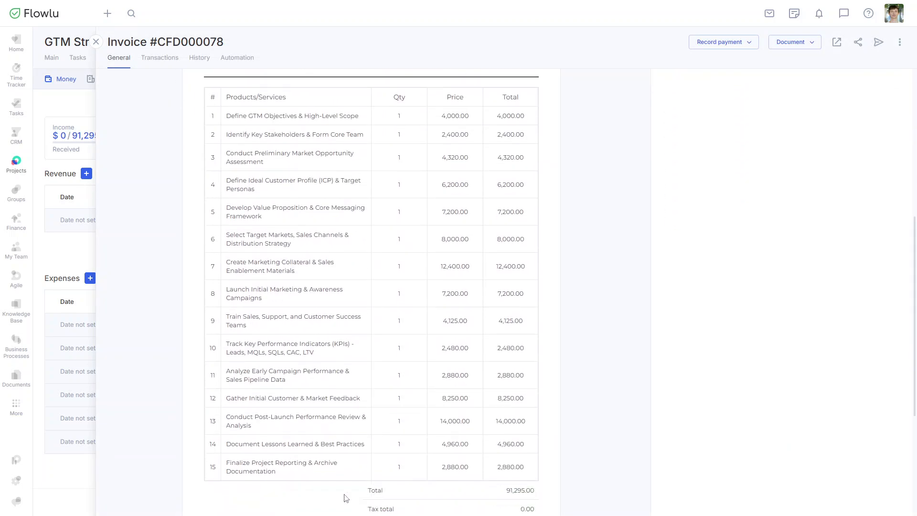
scroll(346, 498, up, 7)
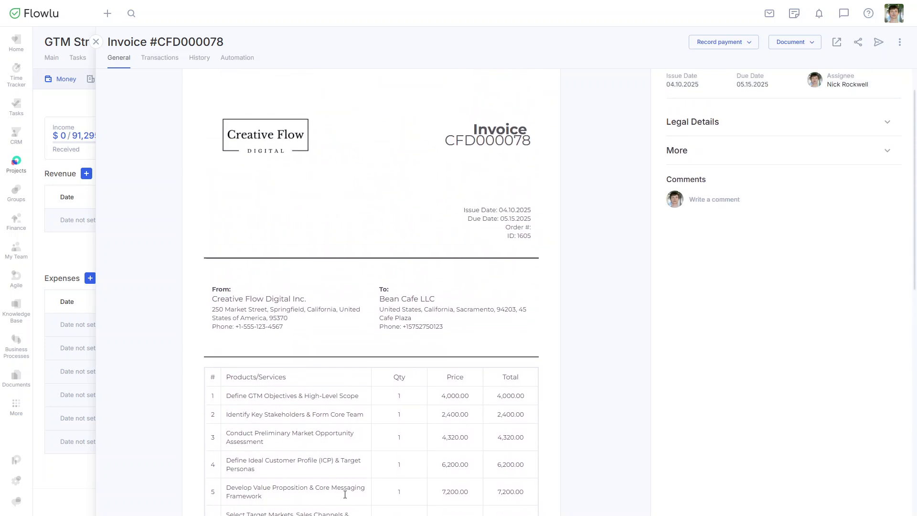
click(848, 93)
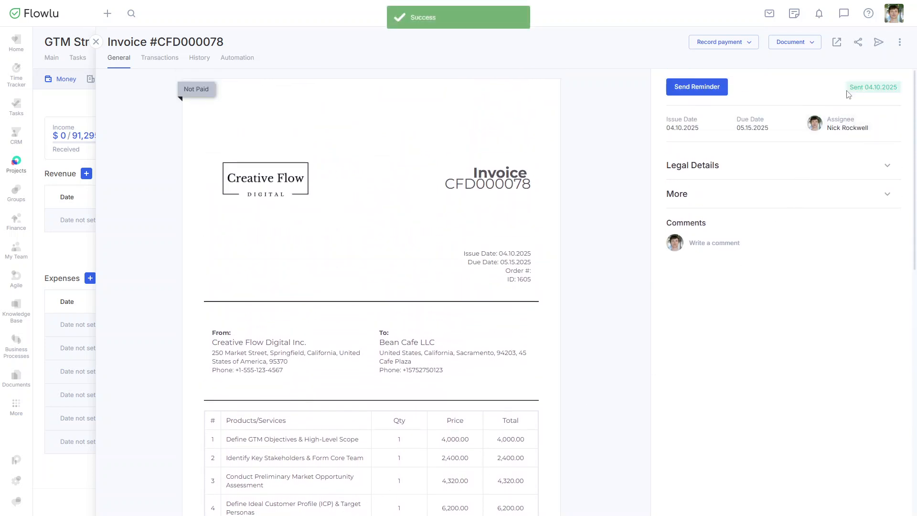
key(Escape)
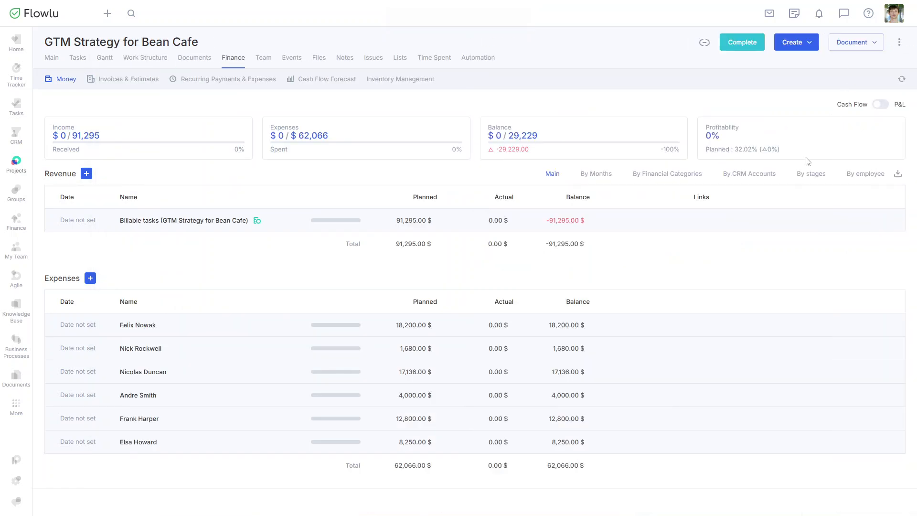
Start an expense of 4,000 $ for the employee's work on GTM Strategy for Bean Cafe, with that employee as payee.
click(869, 397)
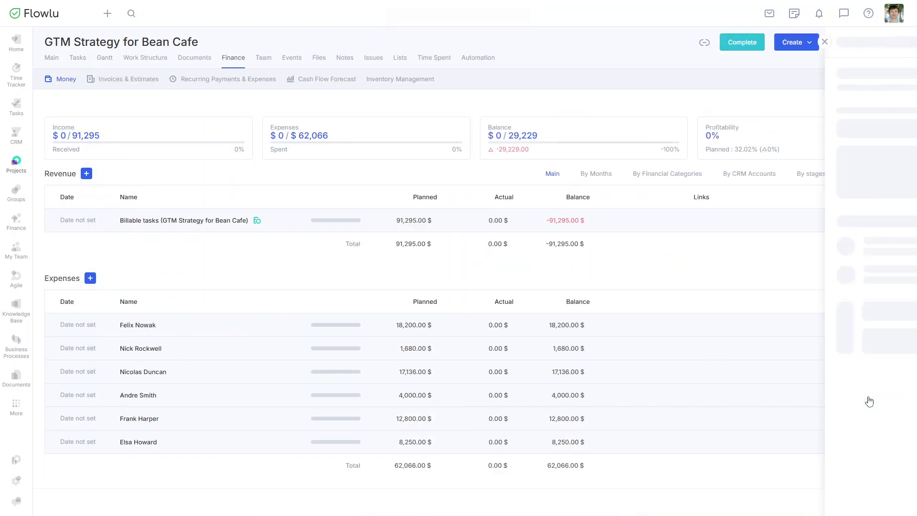
text(4,000)
click(868, 398)
click(461, 134)
text(andre)
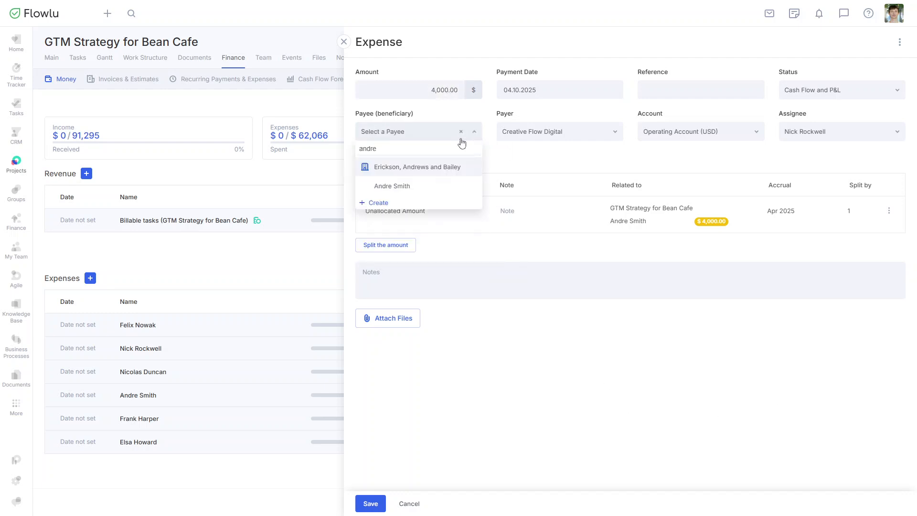
click(437, 184)
Assign the Salary subcategory to the employee's expense and save the expense.
click(438, 213)
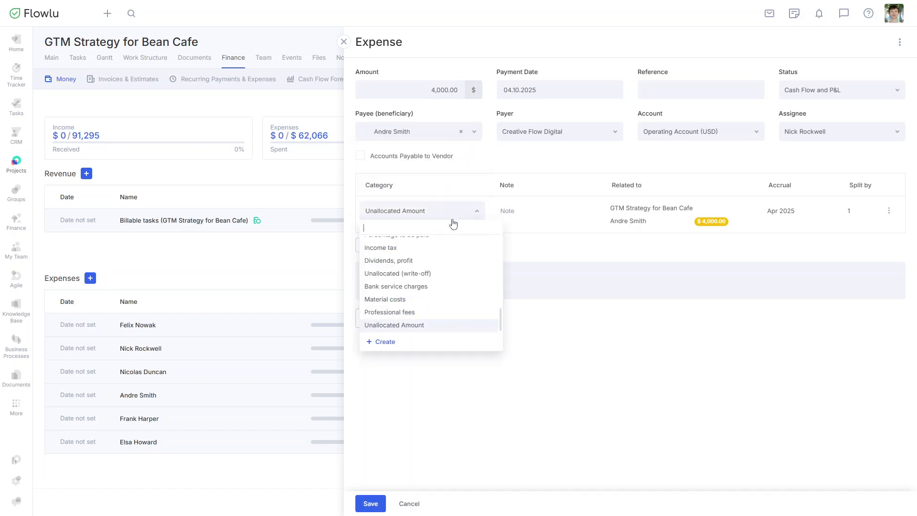
scroll(448, 301, up, 5)
scroll(448, 301, up, 3)
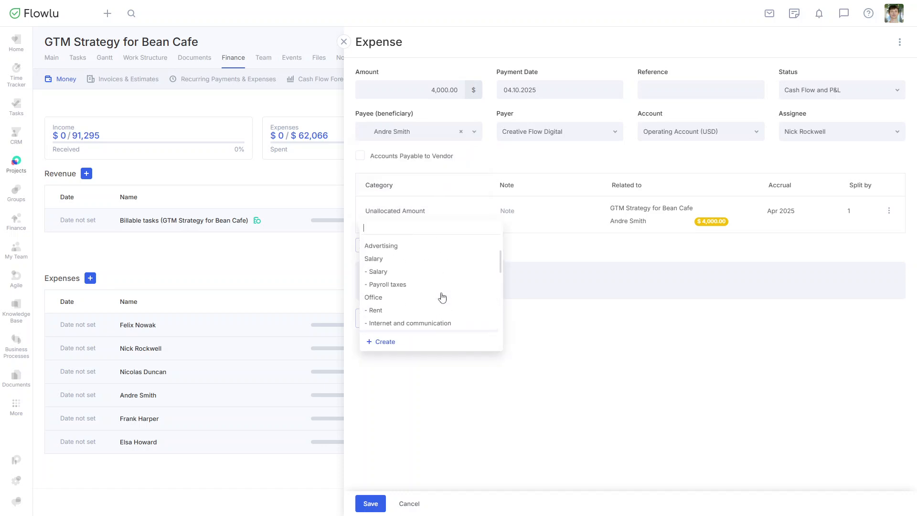
click(415, 272)
click(370, 503)
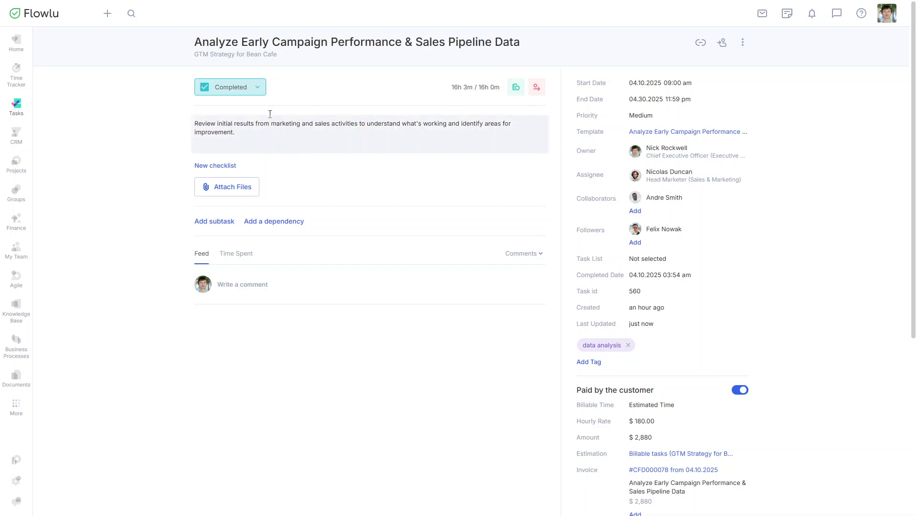
Return the Analyze Early Campaign Performance & Sales Pipeline Data task to In Progress and set its time estimate to 18h 0m.
click(258, 88)
click(258, 128)
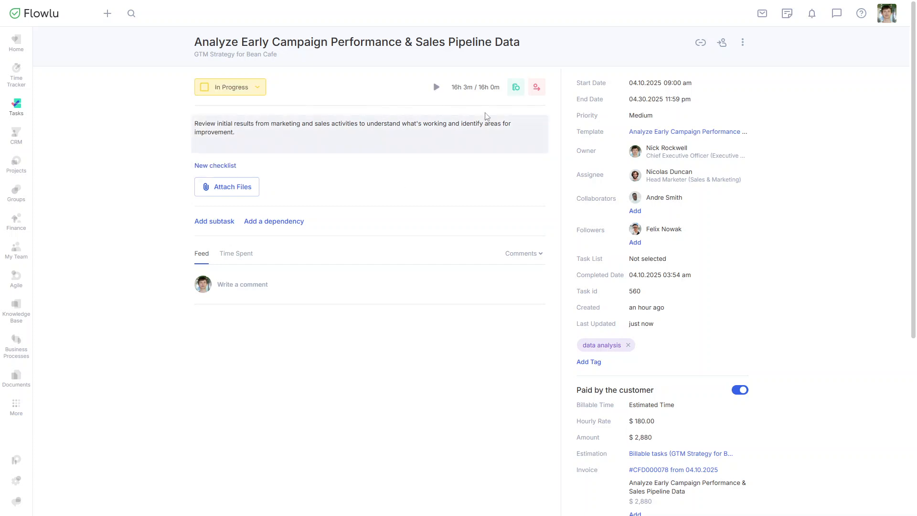
click(493, 91)
click(396, 130)
key(BackSpace)
text(8h 0m)
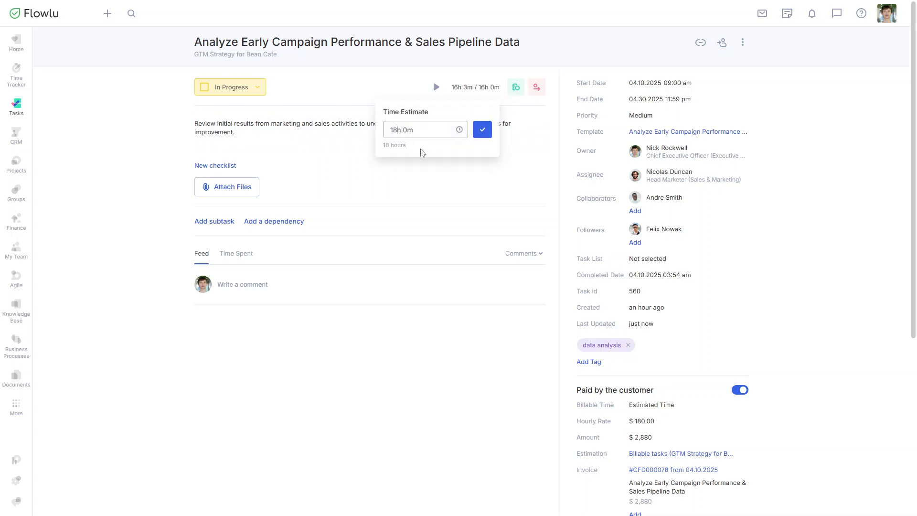
click(482, 129)
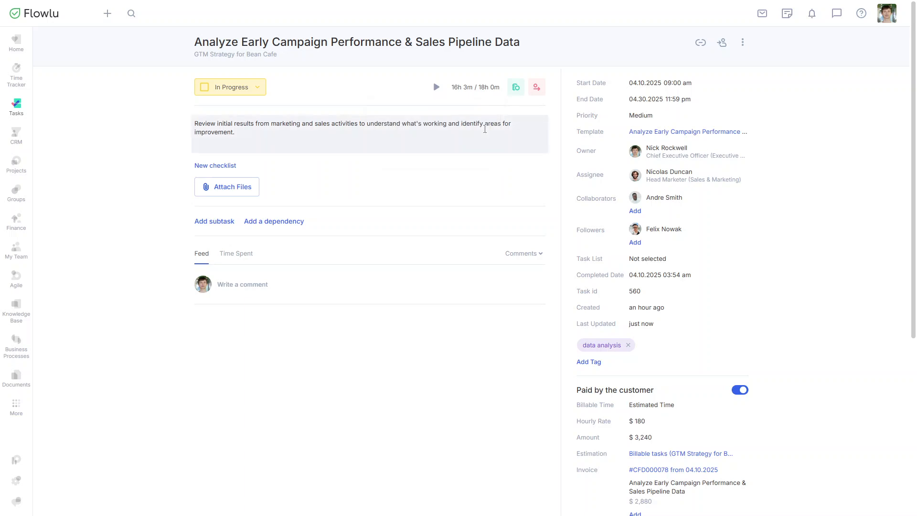
key(Escape)
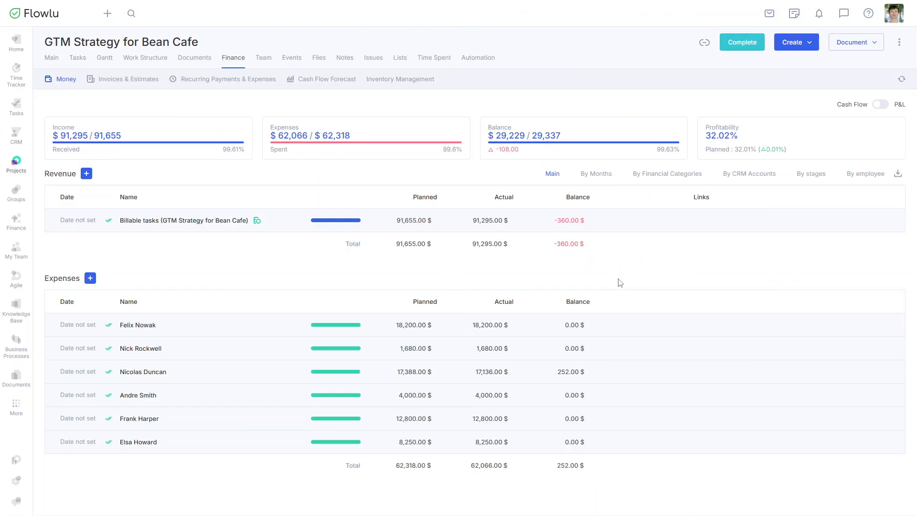
Create an invoice for the uninvoiced 360.00 of the billable tasks in GTM Strategy for Bean Cafe and save it.
click(881, 224)
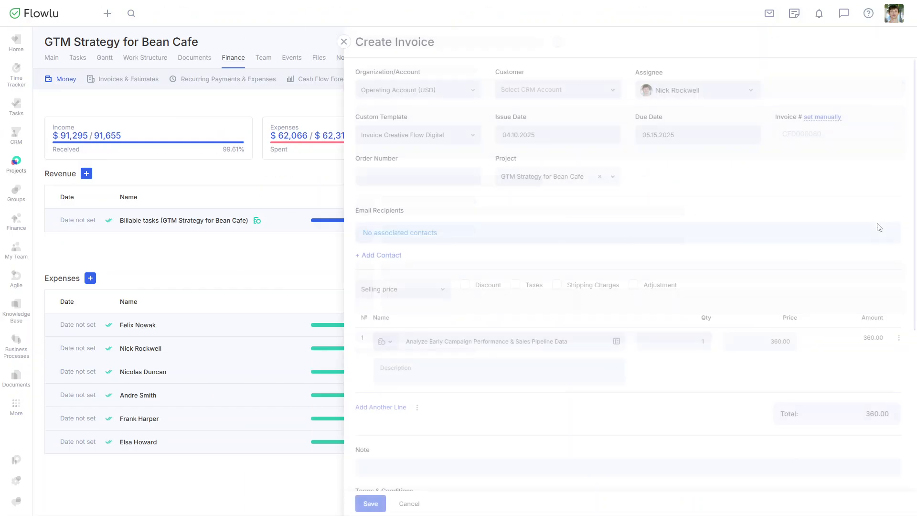
click(374, 504)
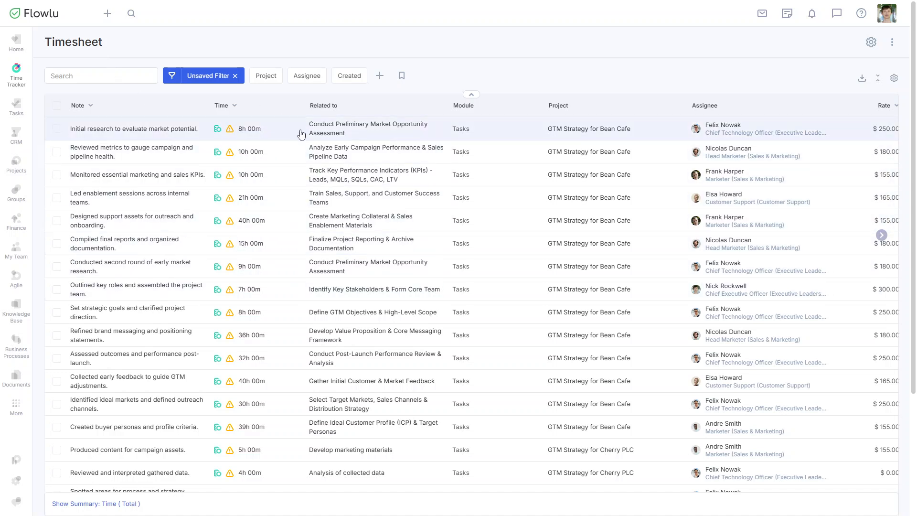
Filter the timesheet by the Chief Technology Officer as assignee and by the GTM Strategy for Bean Cafe project.
click(306, 77)
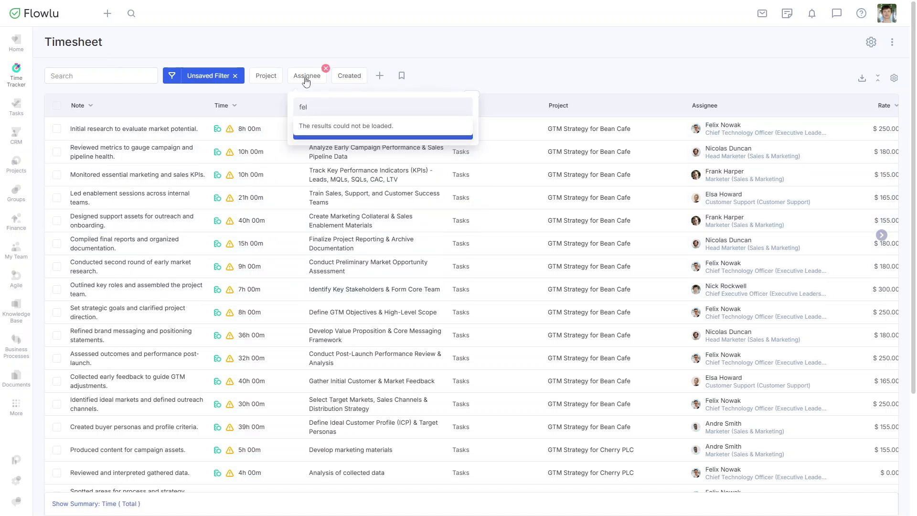
click(327, 131)
click(327, 132)
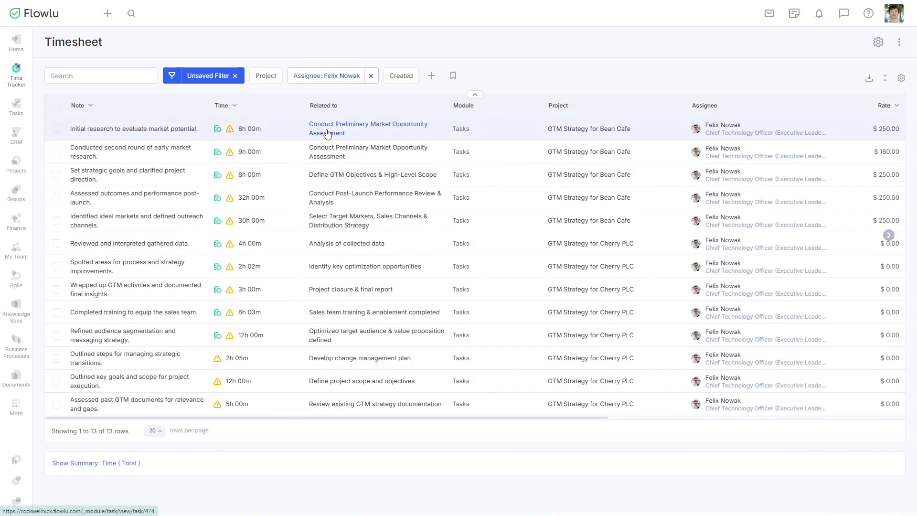
click(266, 81)
text(gtm)
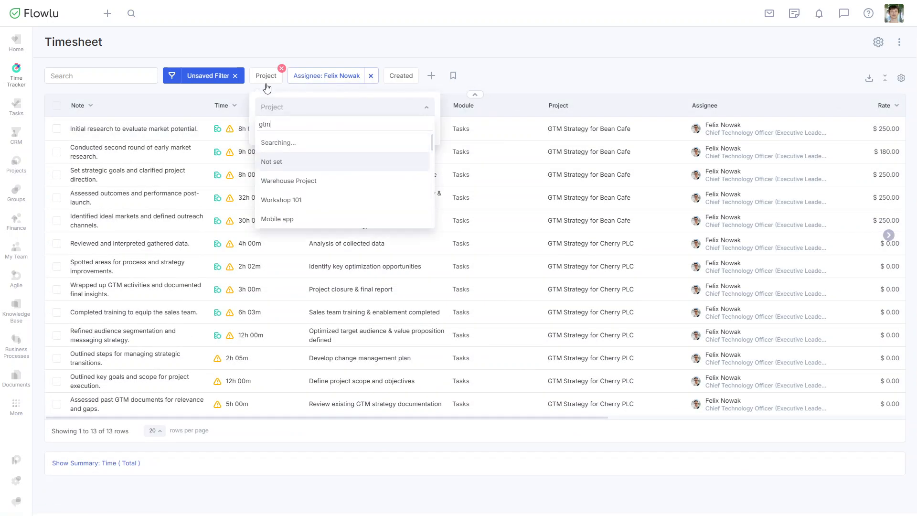
click(322, 159)
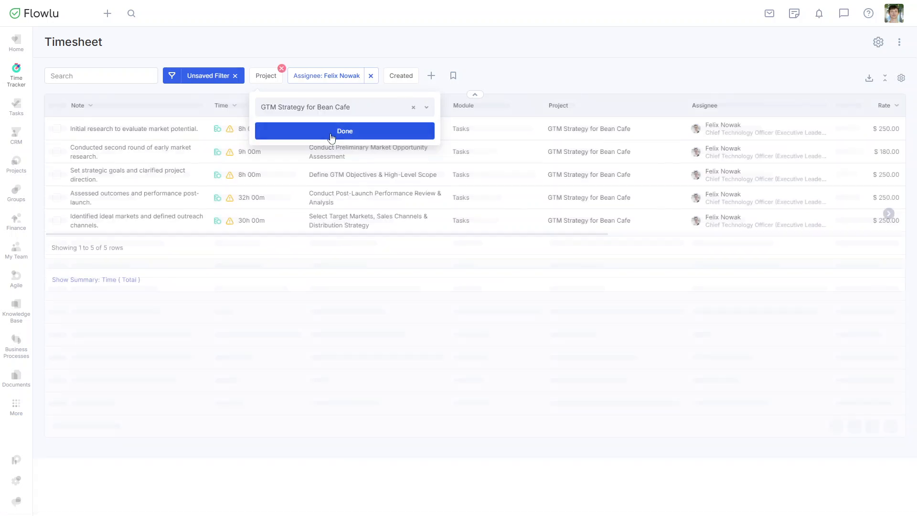
click(331, 137)
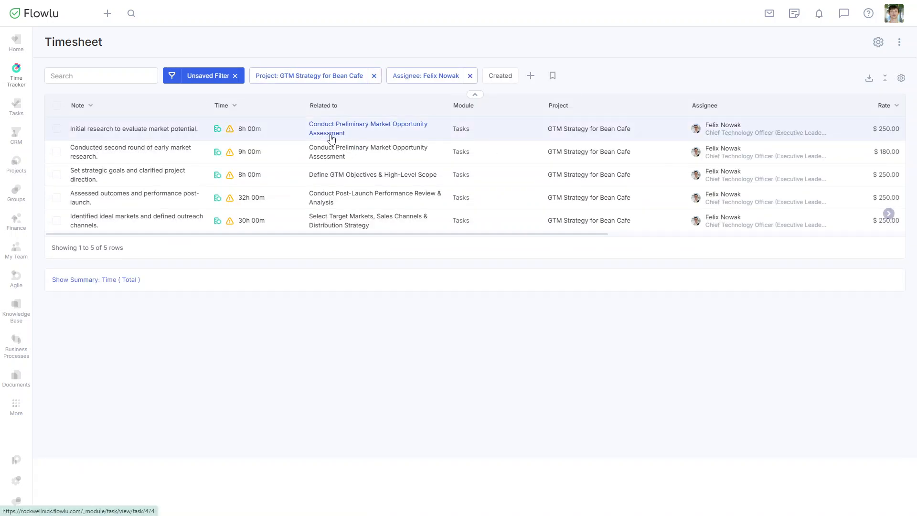
click(530, 76)
mouse_move(594, 118)
mouse_down()
mouse_move(594, 166)
mouse_move(601, 104)
mouse_up()
click(612, 83)
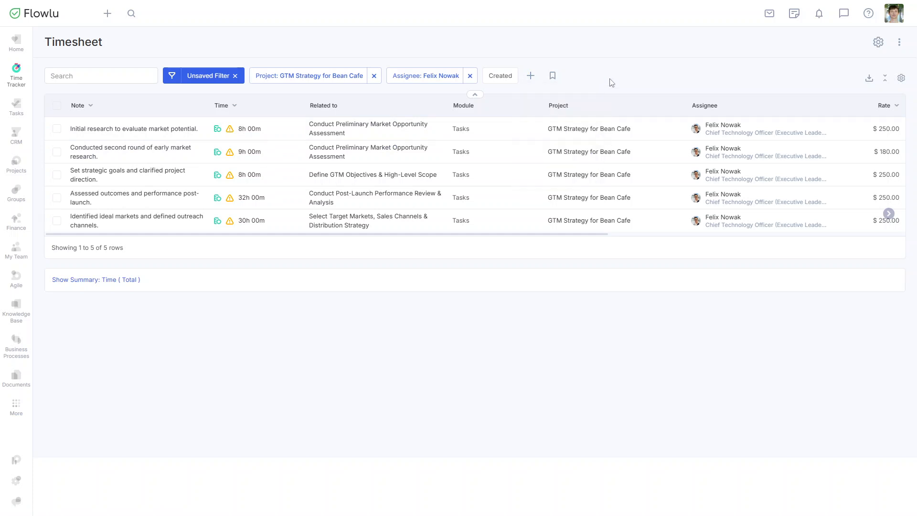
Hide the Note column in the timesheet list and open the export of the filtered entries.
click(901, 78)
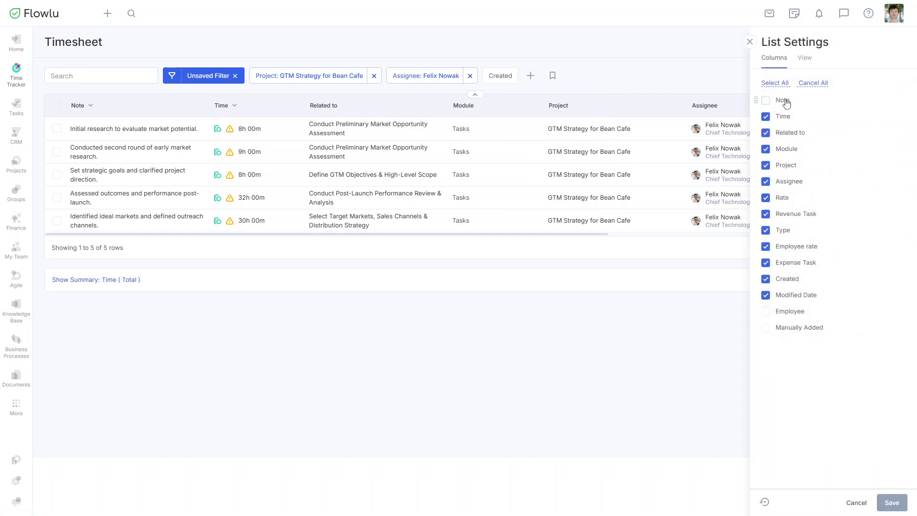
click(884, 501)
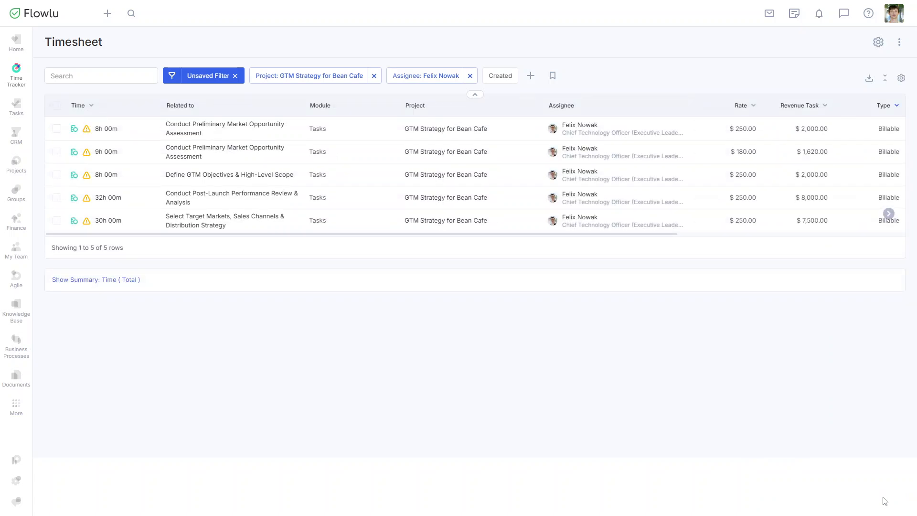
click(869, 79)
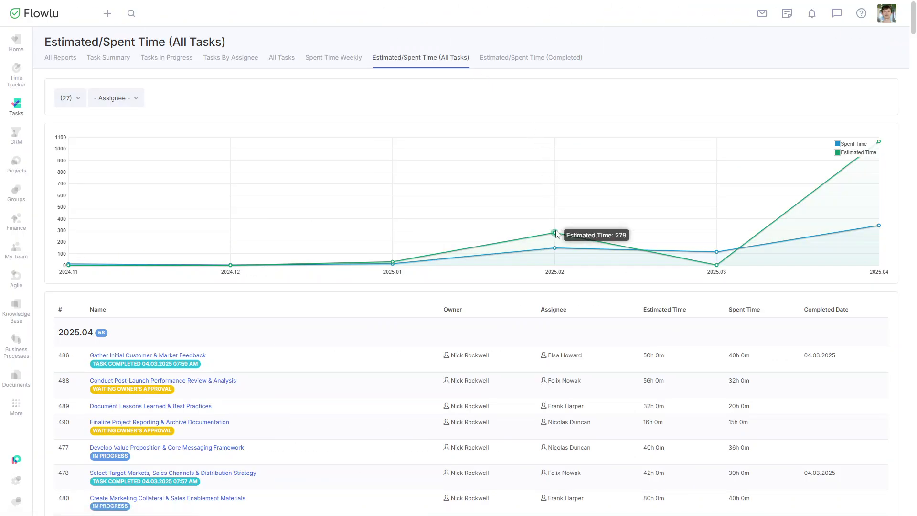
Examine estimated and spent time in the Estimated/Spent Time (All Tasks) report, and amounts and debts per employee in the Paid Tasks report.
mouse_move(555, 250)
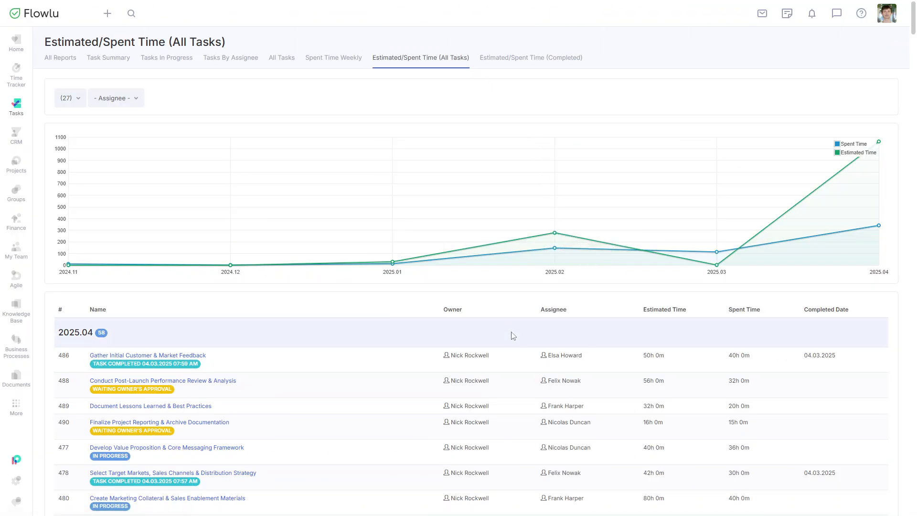
scroll(513, 346, down, 2)
scroll(513, 346, down, 1)
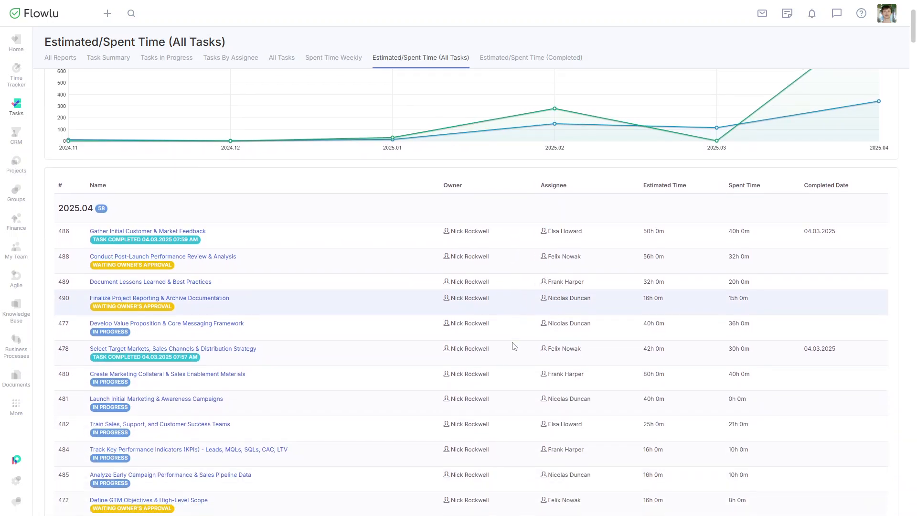
scroll(513, 346, down, 1)
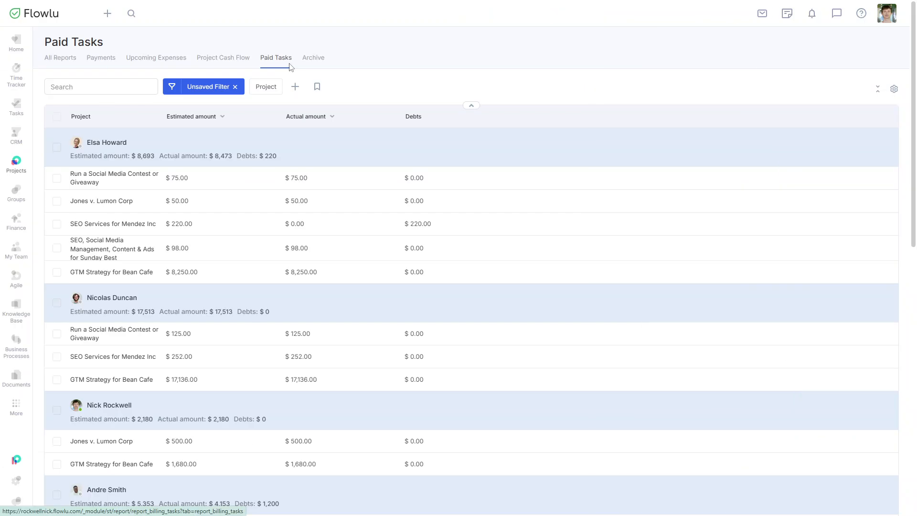
scroll(292, 67, down, 3)
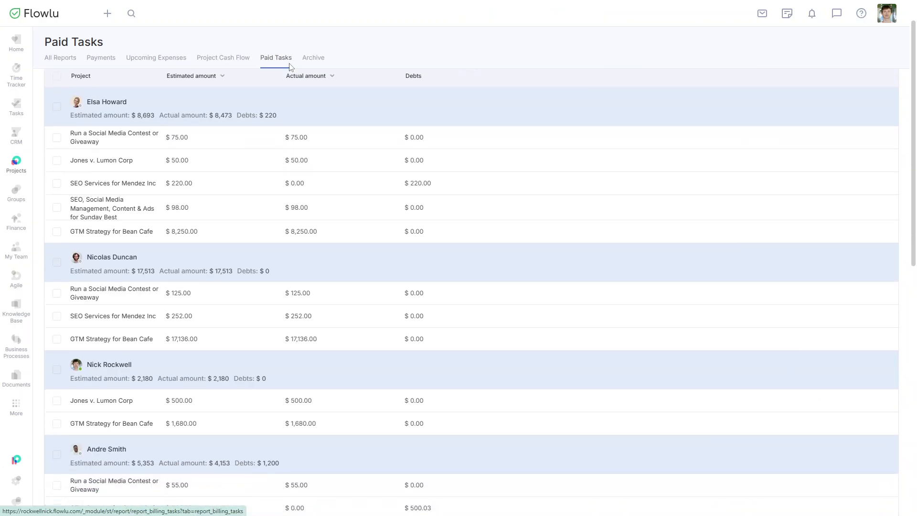
scroll(292, 66, down, 4)
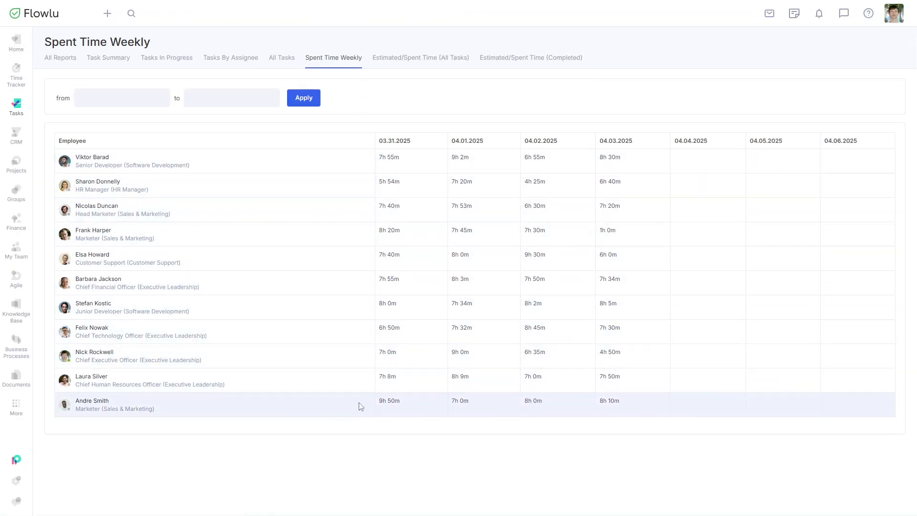
View the Tasks In Progress report filtered by the GTM Strategy for Cherry PLC project.
click(189, 64)
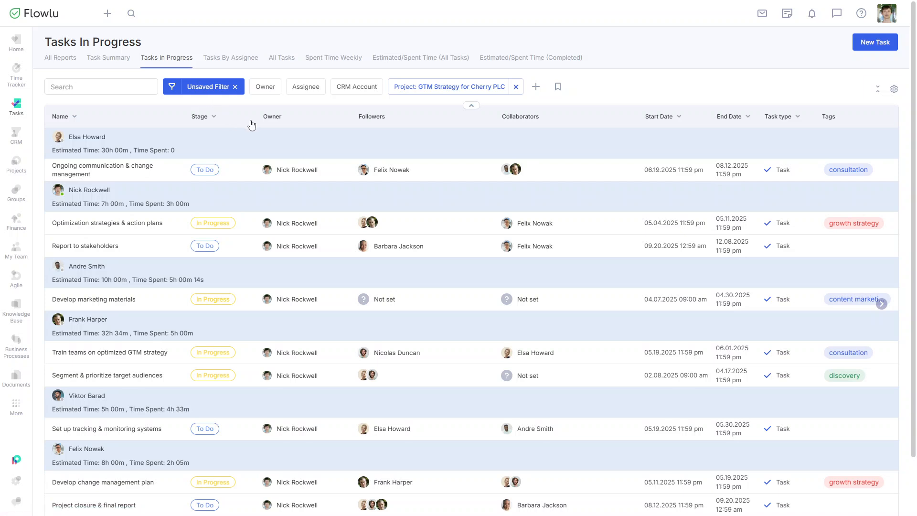
click(410, 91)
click(413, 94)
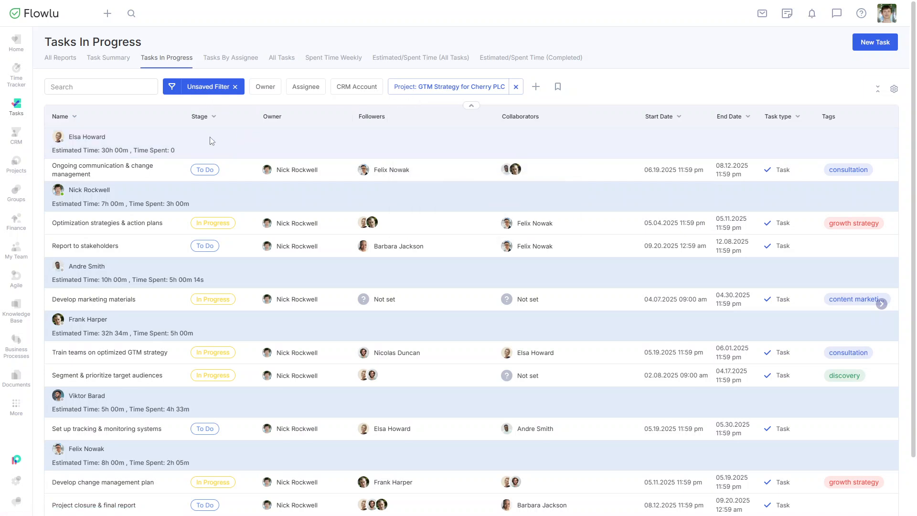